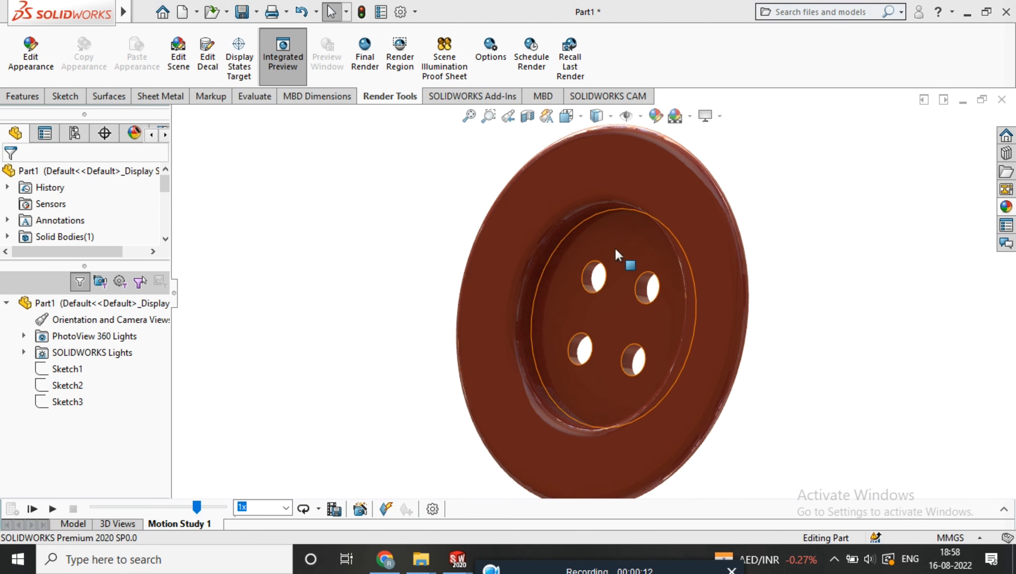
# Step: Play and stop the button's motion study, orbit to inspect it, then start a new document
pyautogui.click(53, 509)
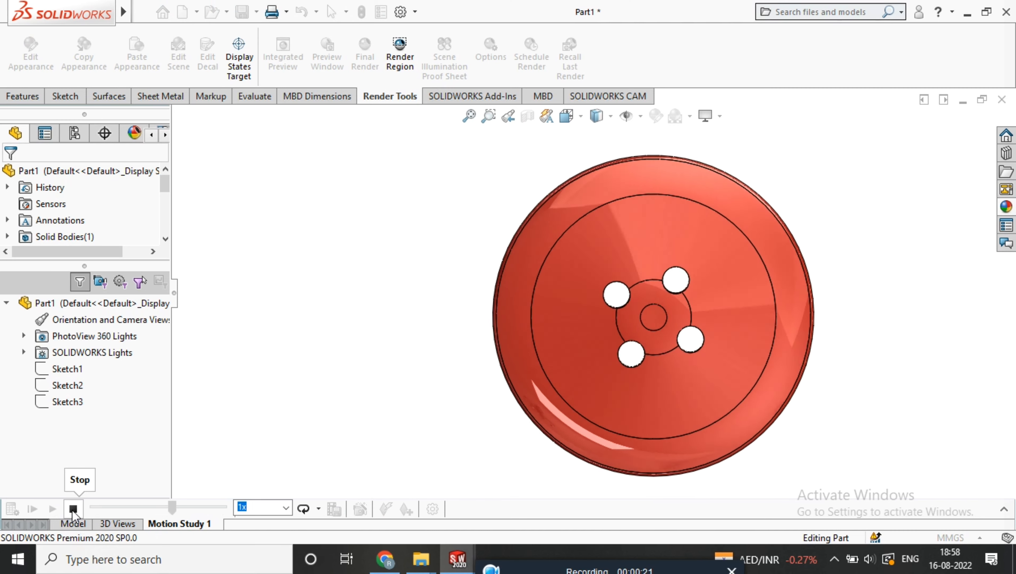
pyautogui.click(73, 508)
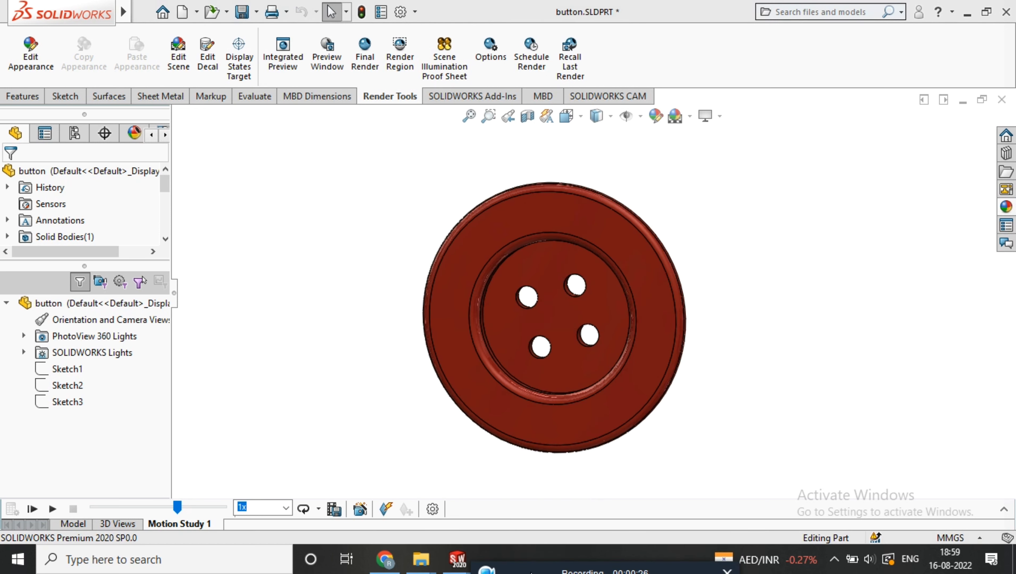
pyautogui.moveTo(462, 313)
pyautogui.mouseDown(button='middle')
pyautogui.moveTo(607, 301)
pyautogui.moveTo(482, 212)
pyautogui.mouseUp(button='middle')
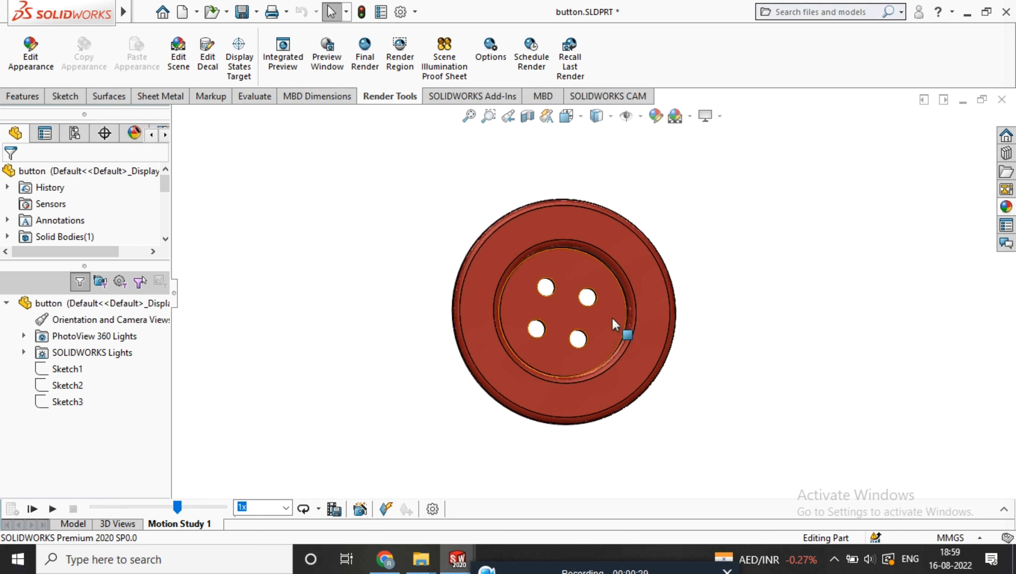
pyautogui.moveTo(623, 329); pyautogui.dragTo(521, 358, button='middle')
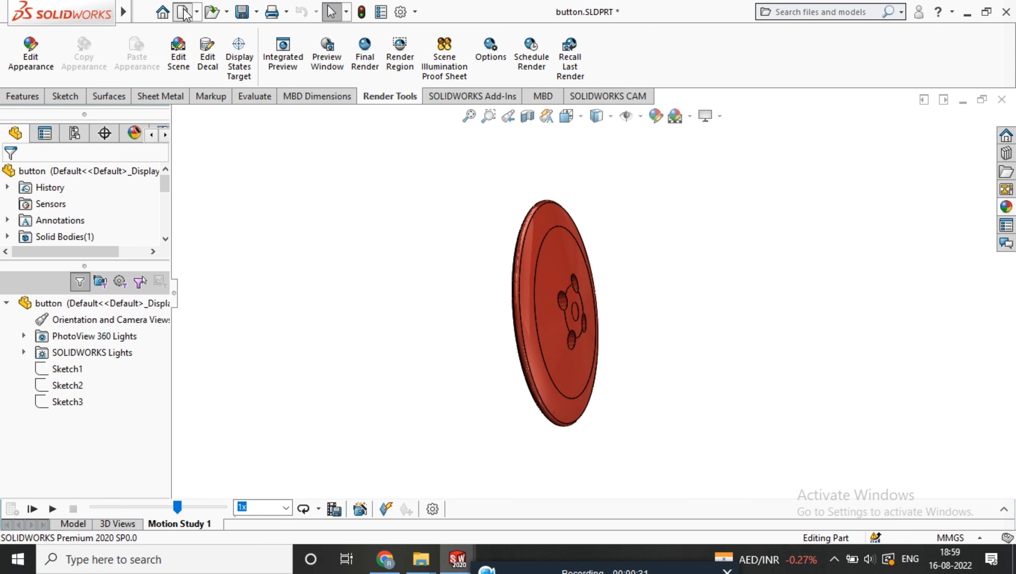
pyautogui.click(184, 12)
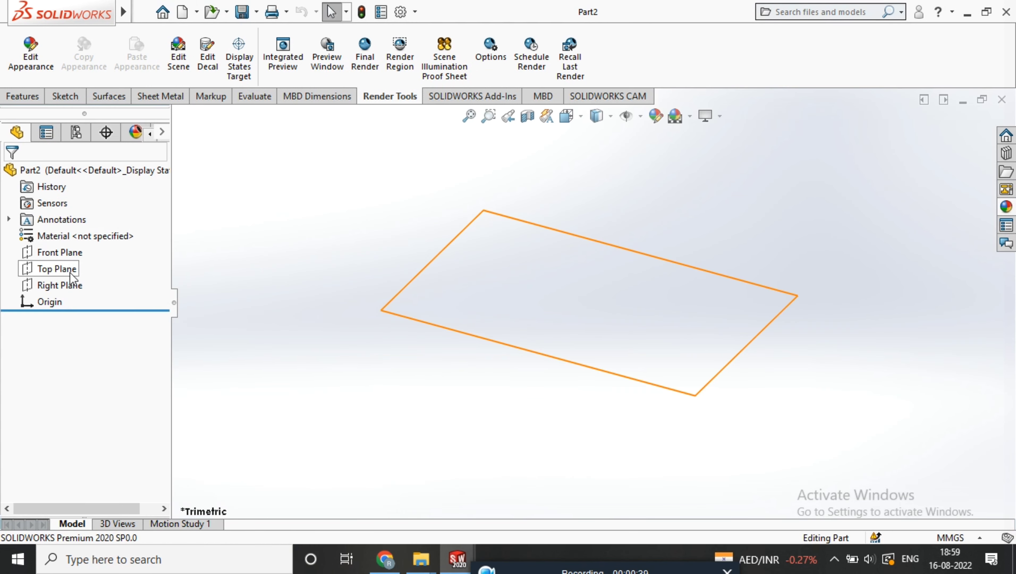
# Step: Start a sketch on the Top Plane, viewed face-on
pyautogui.click(70, 270)
pyautogui.rightClick(560, 286)
pyautogui.rightClick(637, 274)
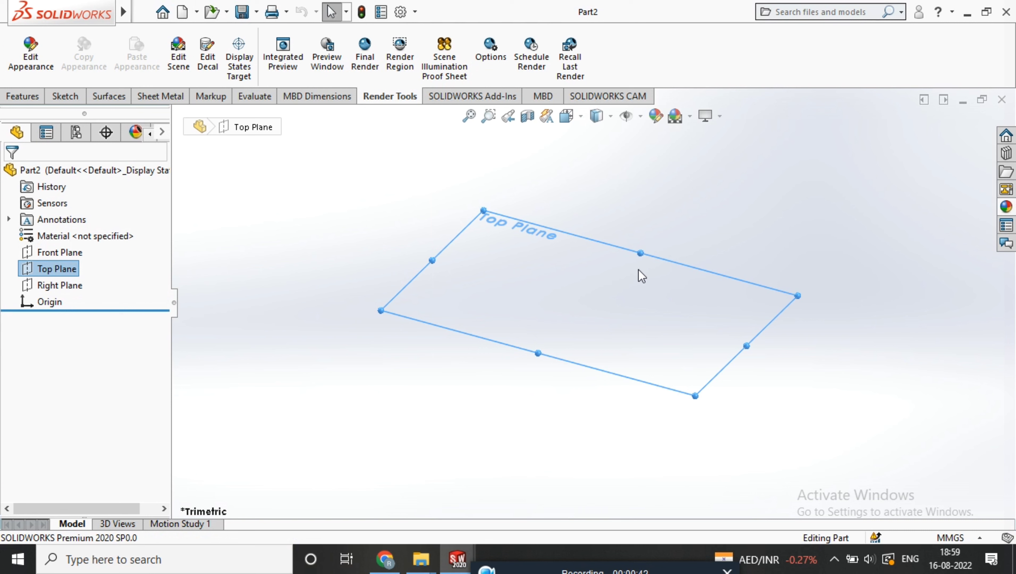
pyautogui.click(741, 252)
pyautogui.rightClick(581, 291)
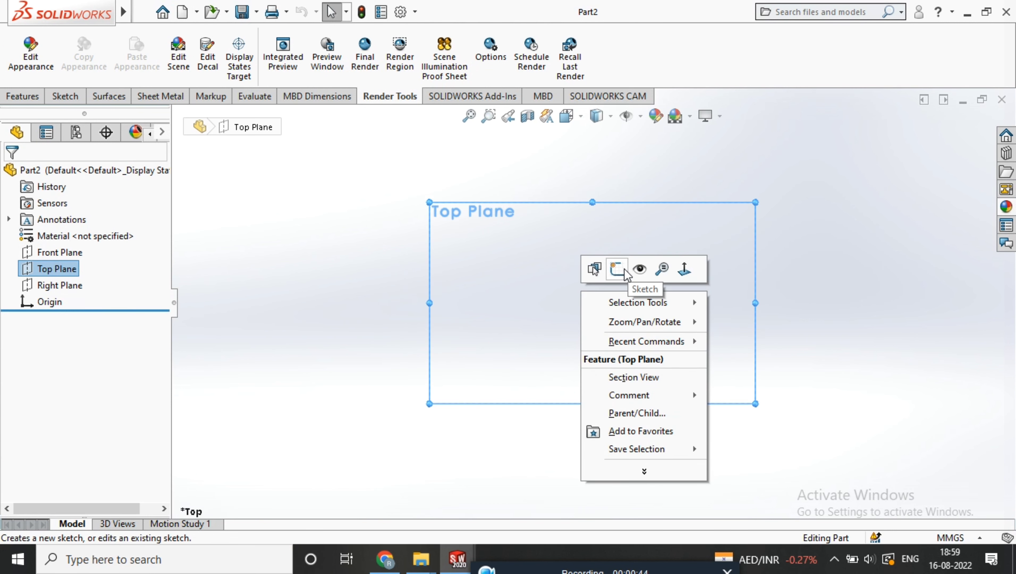
pyautogui.click(625, 276)
# Step: Draw a circle centred on the origin and dimension it to 30 mm diameter
pyautogui.click(128, 37)
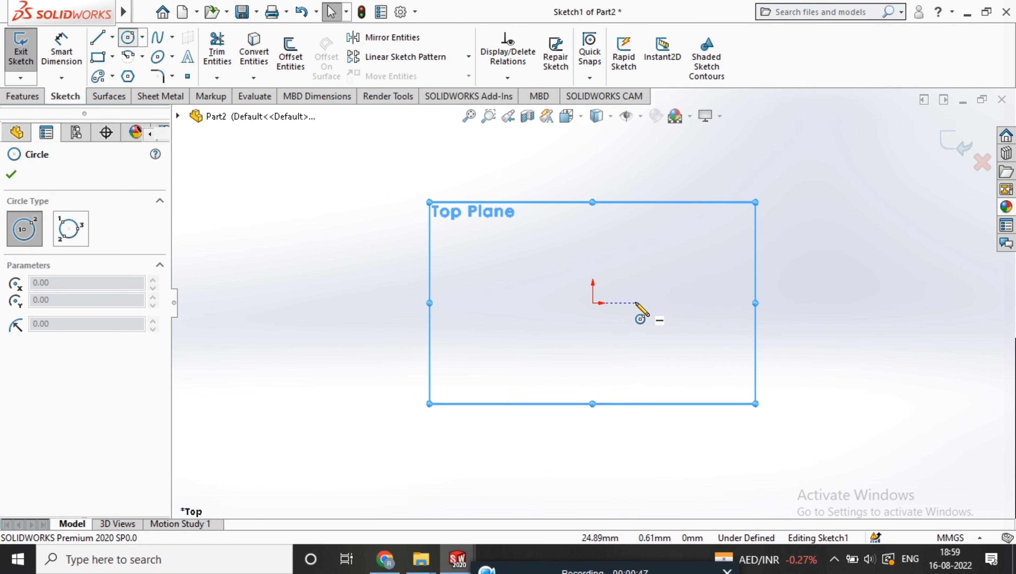
pyautogui.click(593, 303)
pyautogui.click(703, 281)
pyautogui.press('d')
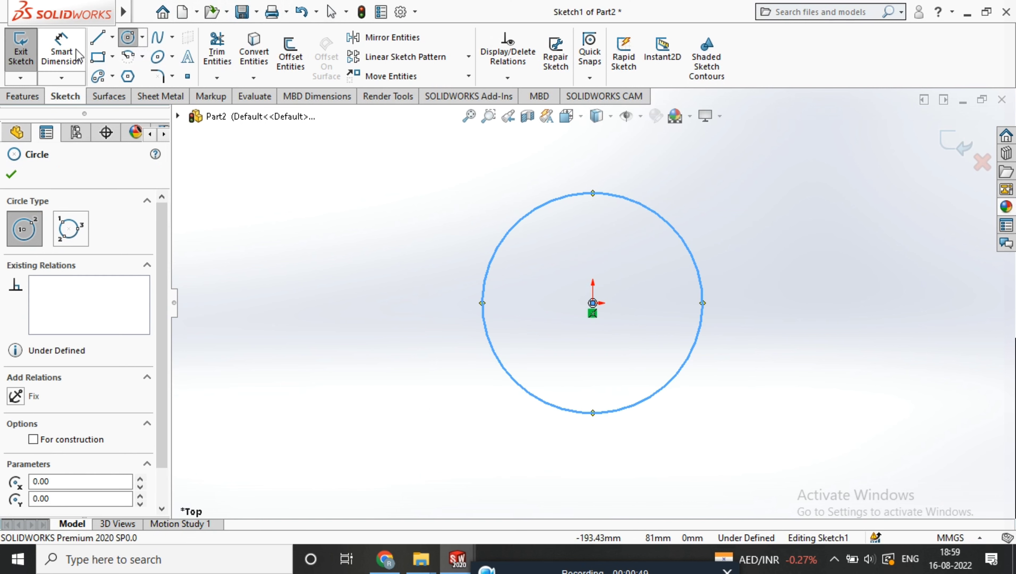
pyautogui.click(712, 243)
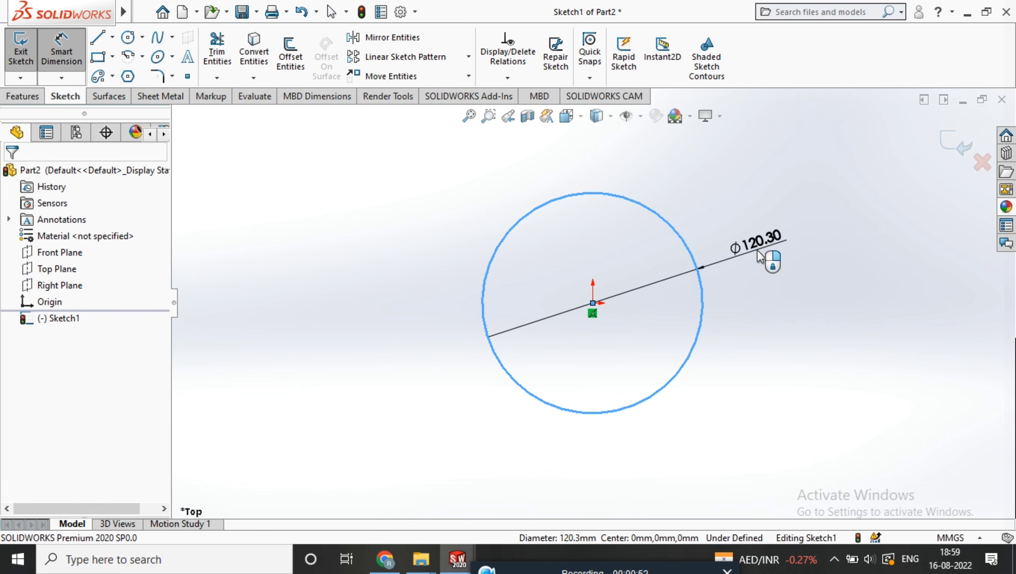
pyautogui.click(759, 250)
pyautogui.write('30')
pyautogui.press('Return')
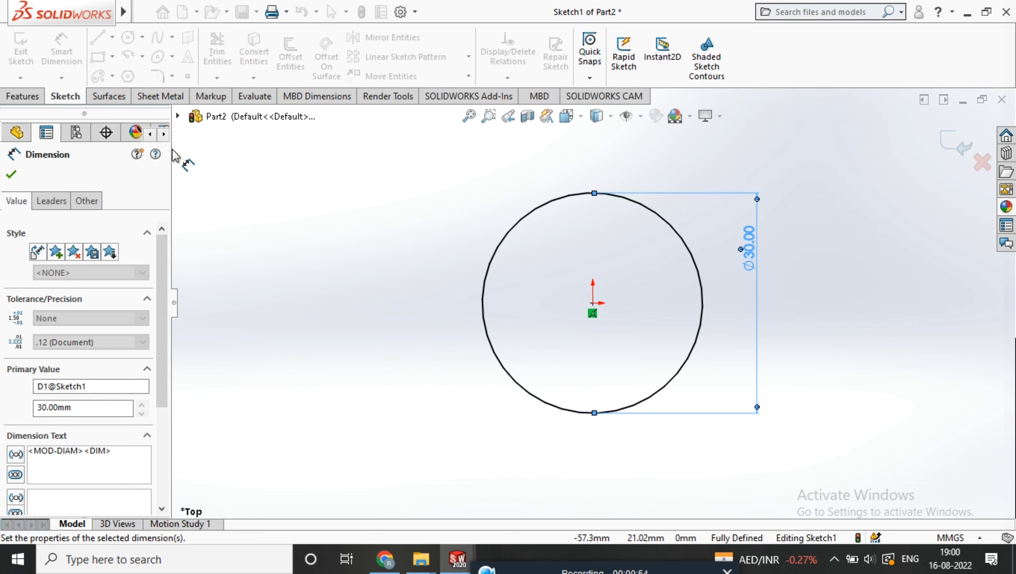
pyautogui.click(11, 174)
# Step: Extrude the circle 1.2 mm into a solid disc
pyautogui.click(32, 101)
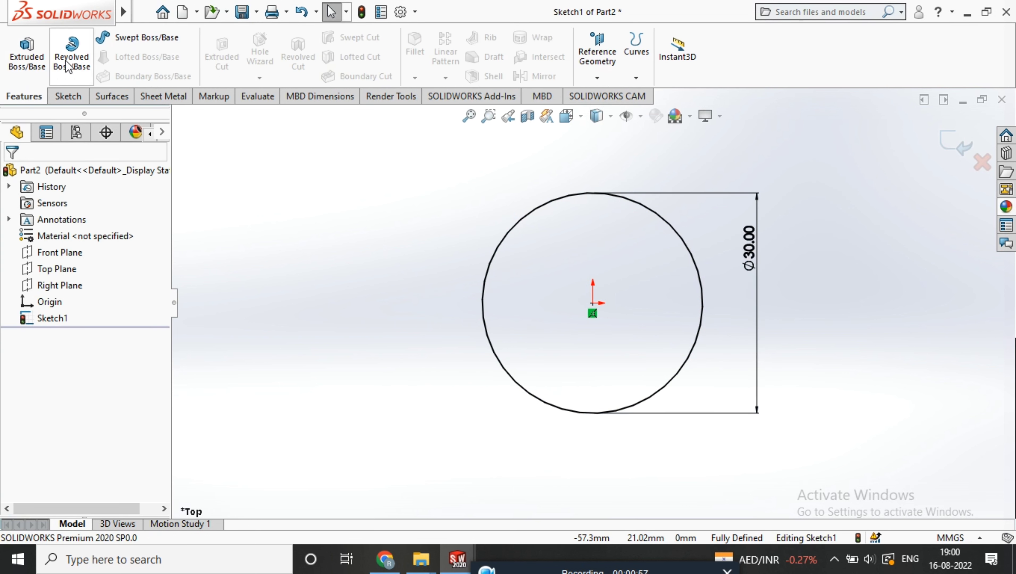
pyautogui.click(25, 49)
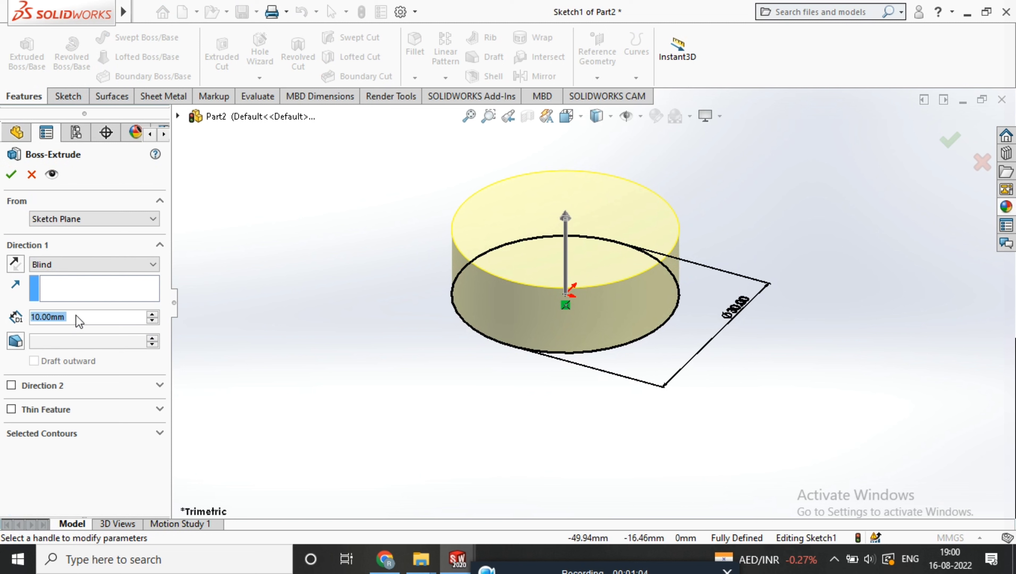
pyautogui.write('1')
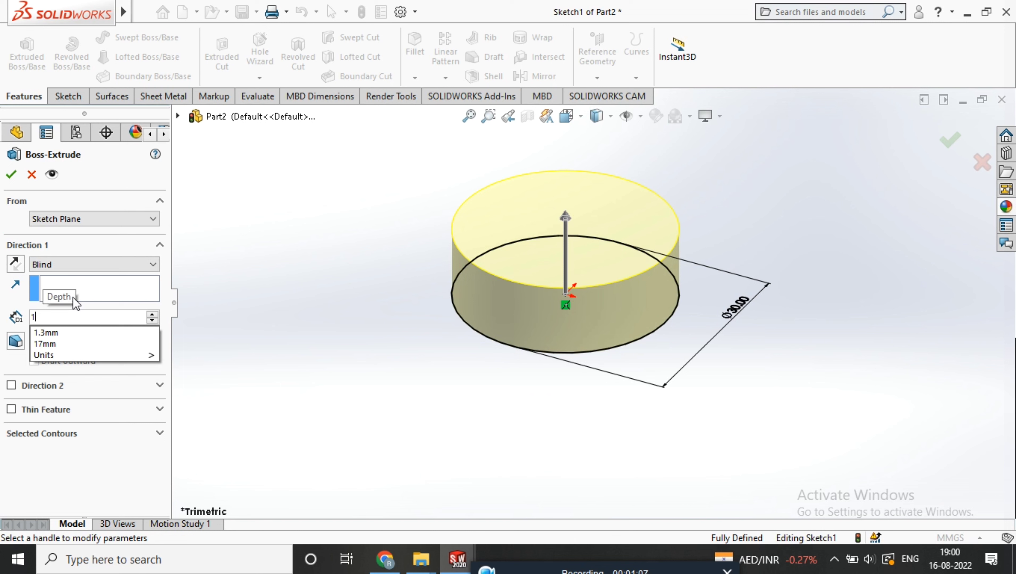
pyautogui.write('.2')
pyautogui.press('Return')
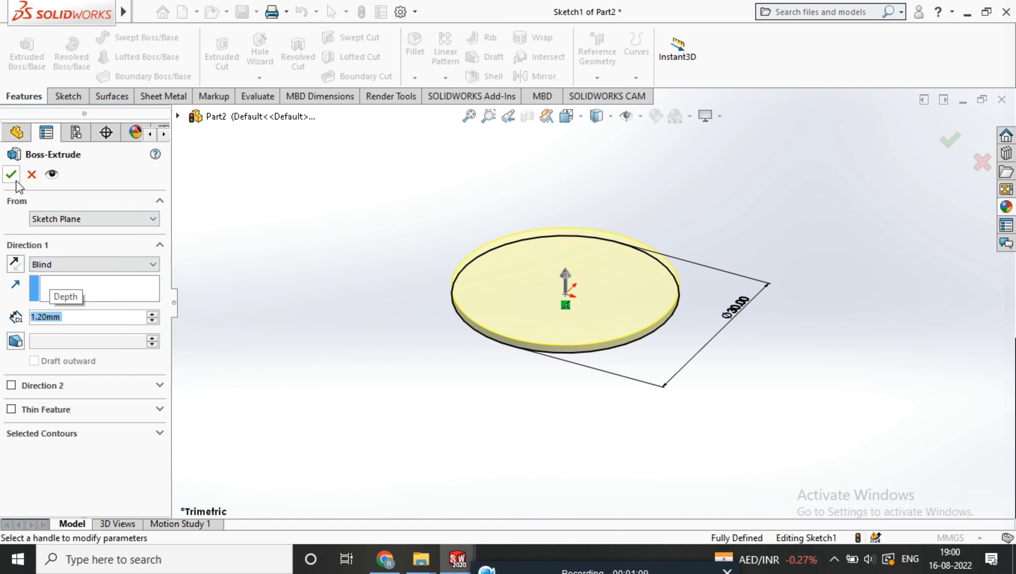
pyautogui.click(16, 179)
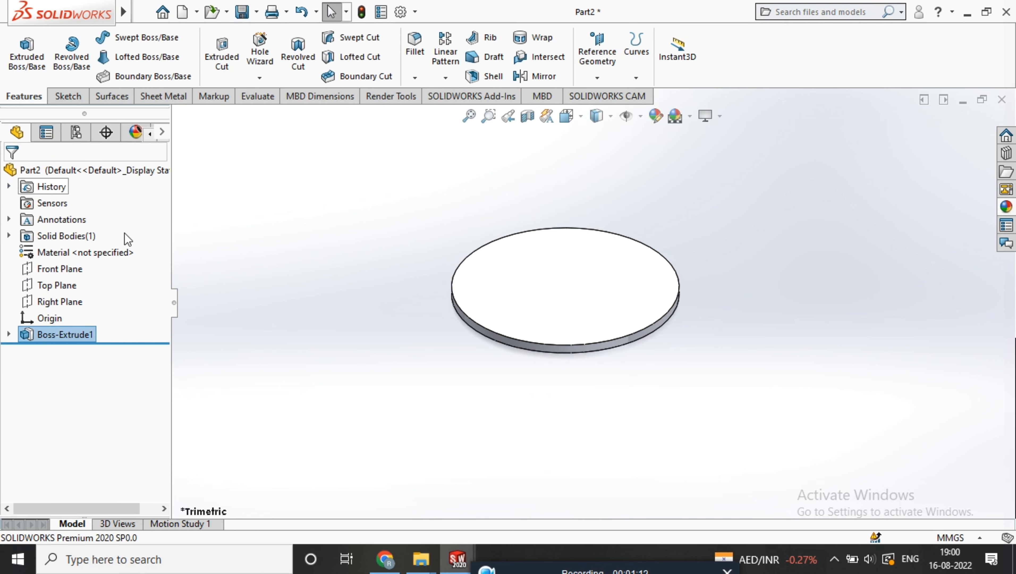
# Step: Edit Boss-Extrude1 to 2 mm in Direction 1, plus 1 mm in Direction 2 with an 81° draft
pyautogui.rightClick(52, 334)
pyautogui.click(64, 237)
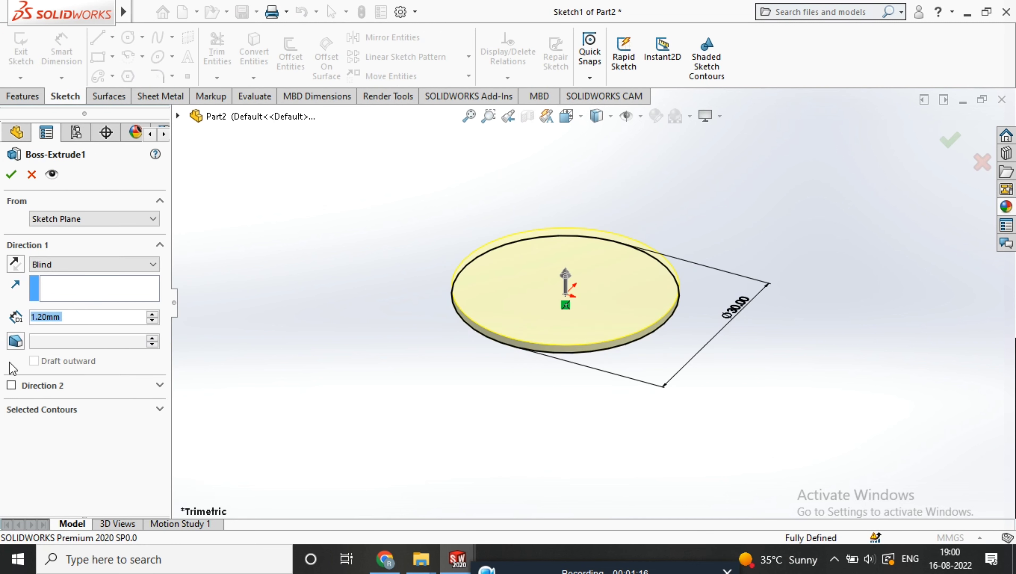
pyautogui.click(11, 385)
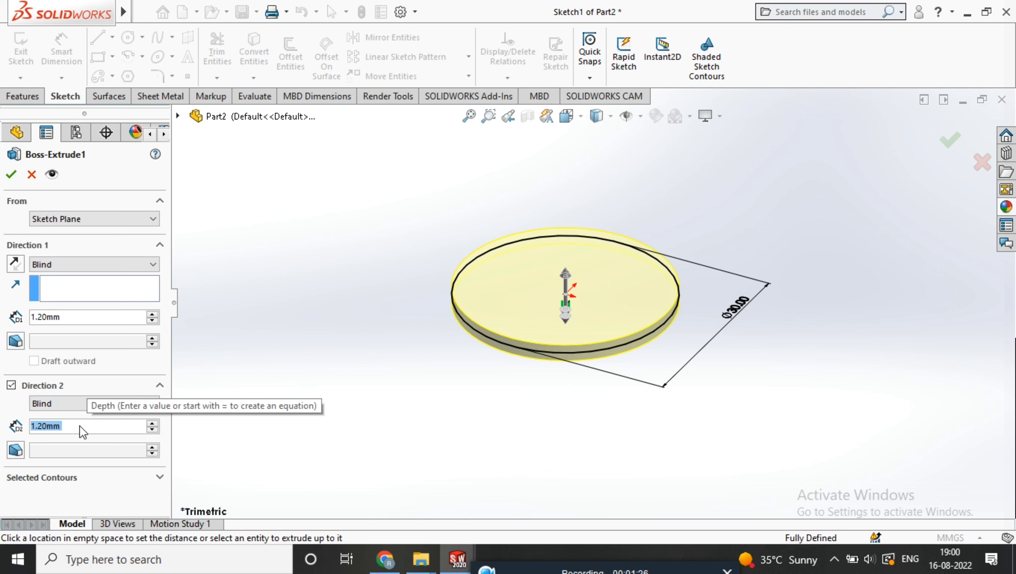
pyautogui.write('1')
pyautogui.press('Return')
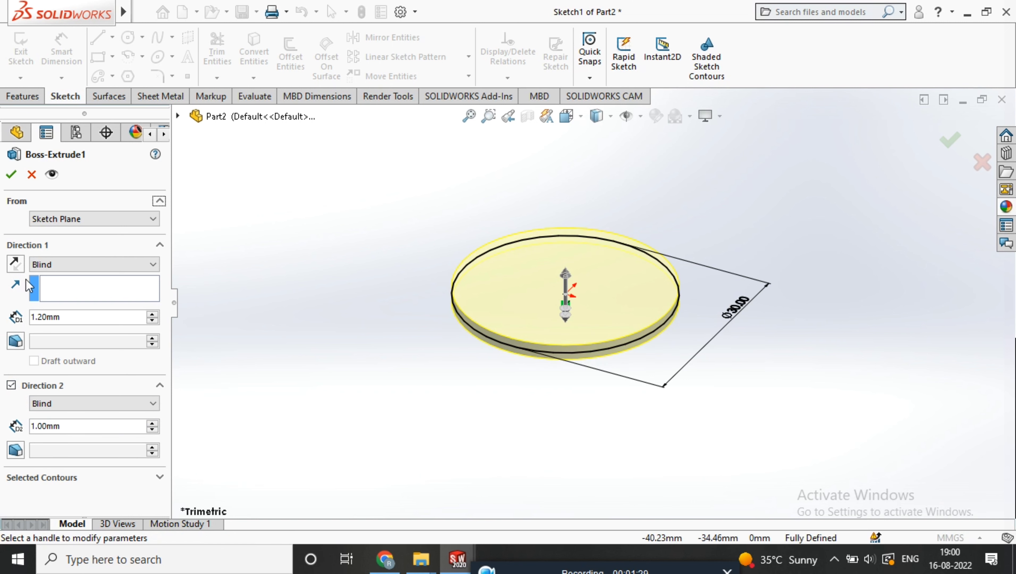
pyautogui.write('2')
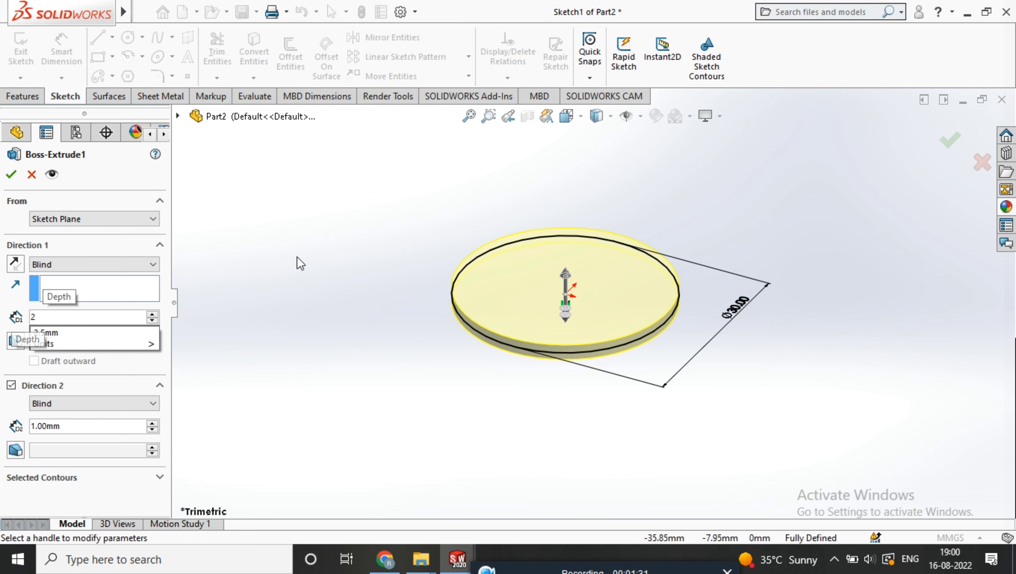
pyautogui.press('Return')
pyautogui.moveTo(455, 344); pyautogui.dragTo(486, 285, button='middle')
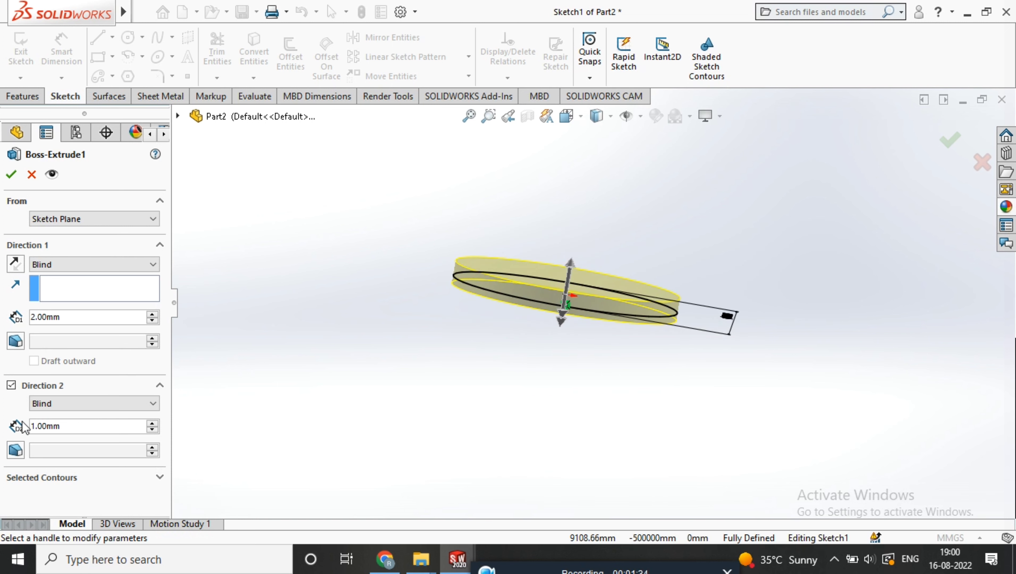
pyautogui.click(17, 453)
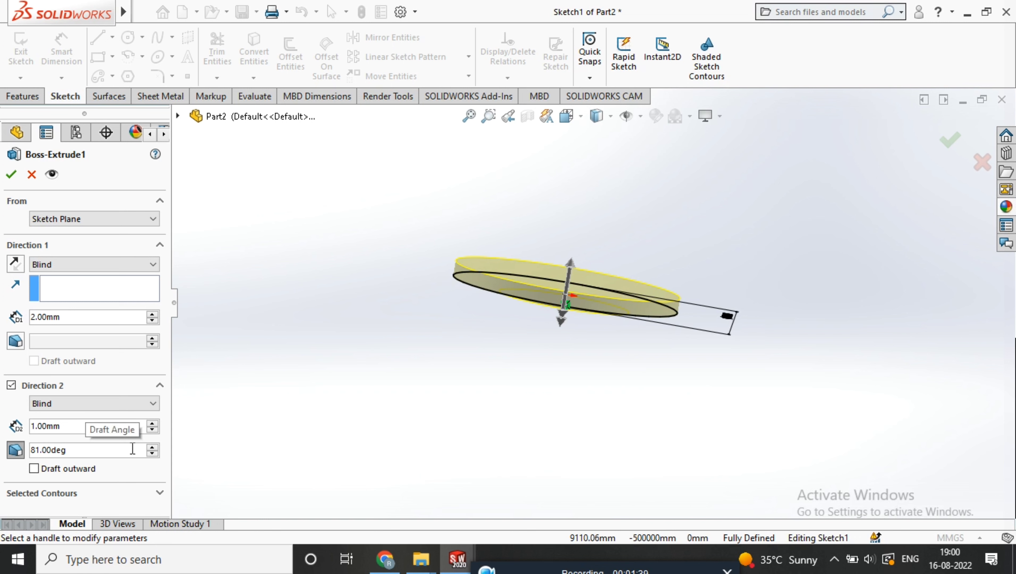
pyautogui.moveTo(595, 213); pyautogui.dragTo(592, 228, button='middle')
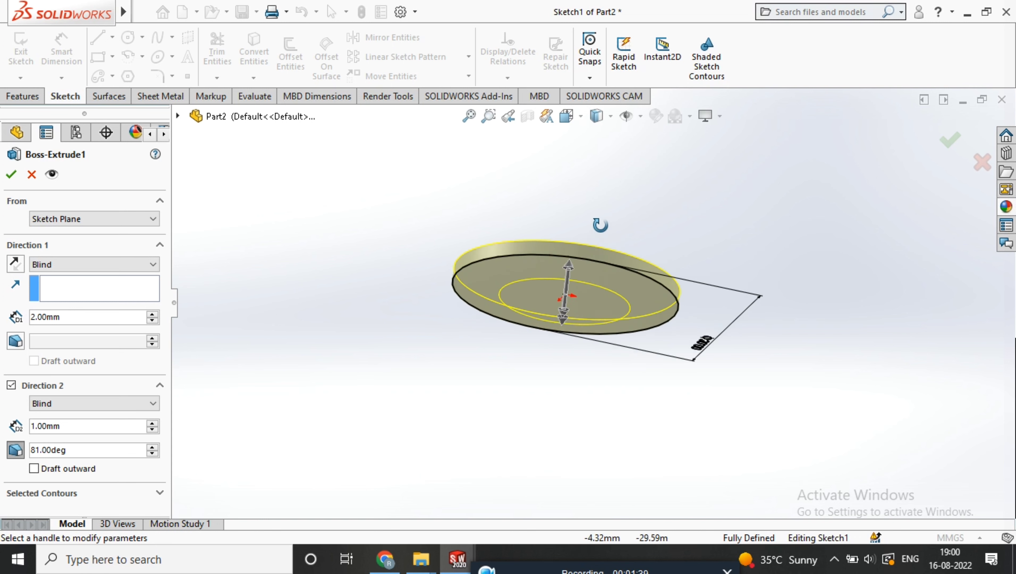
pyautogui.click(11, 174)
pyautogui.moveTo(635, 272)
pyautogui.mouseDown(button='middle')
pyautogui.moveTo(732, 233)
pyautogui.moveTo(621, 317)
pyautogui.moveTo(558, 392)
pyautogui.moveTo(696, 379)
pyautogui.moveTo(679, 390)
pyautogui.moveTo(612, 284)
pyautogui.moveTo(591, 283)
pyautogui.mouseUp(button='middle')
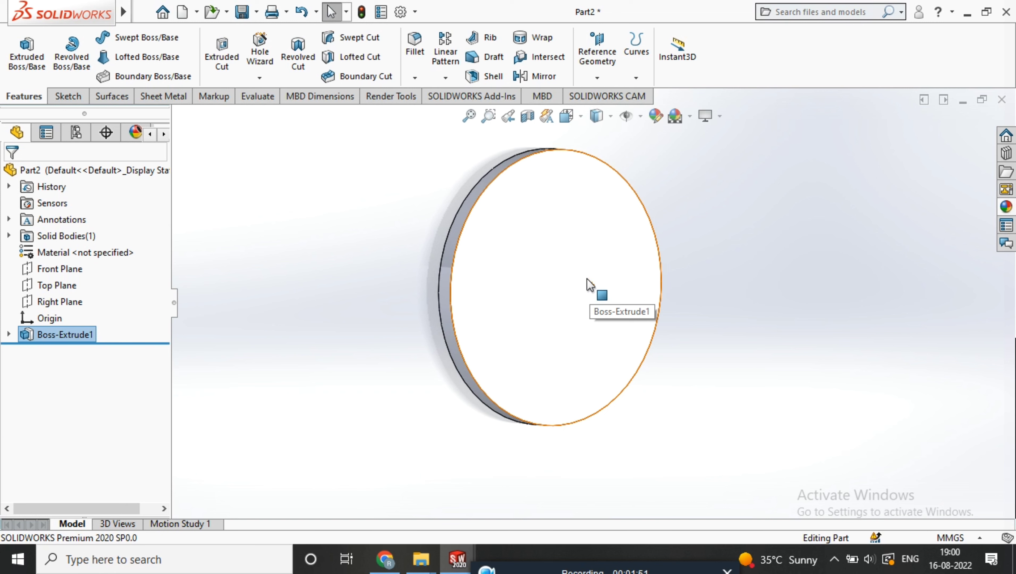
# Step: Start a sketch on the disc's front face and switch to the Plain White scene
pyautogui.click(589, 283)
pyautogui.click(712, 221)
pyautogui.rightClick(627, 275)
pyautogui.click(659, 237)
pyautogui.click(698, 117)
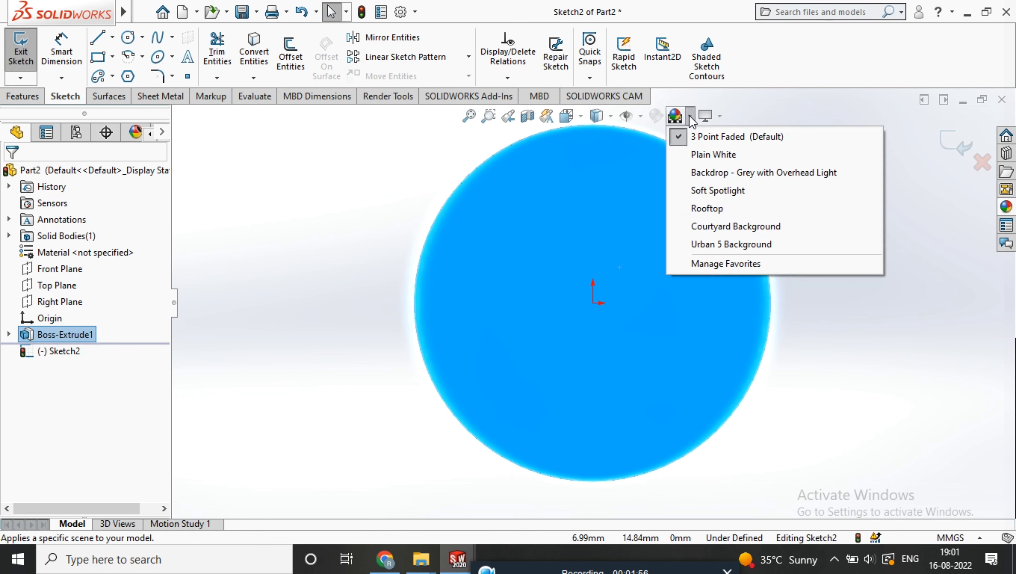
pyautogui.click(699, 155)
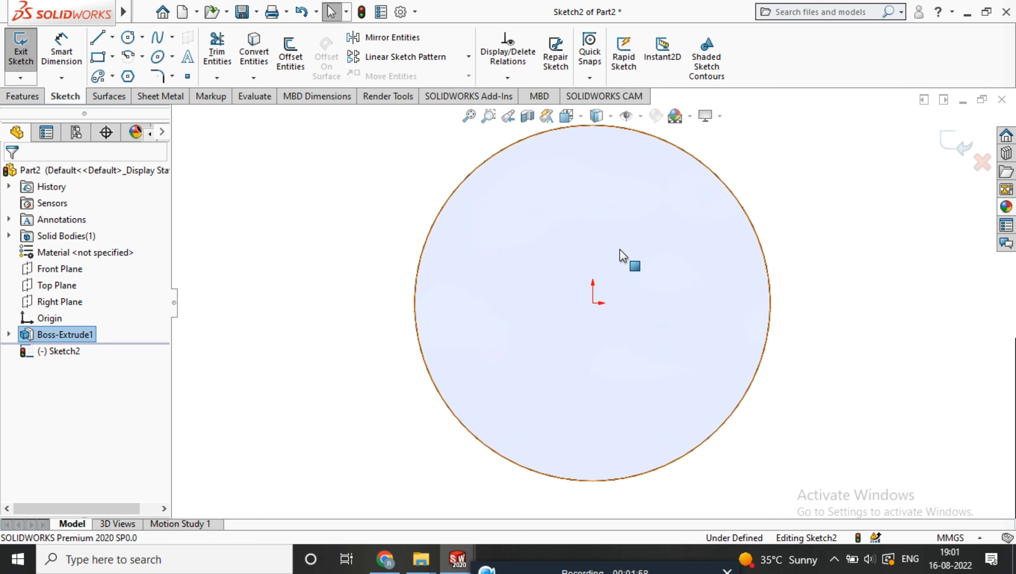
# Step: Draw a circle centred on the origin and dimension it to 17 mm diameter
pyautogui.click(129, 38)
pyautogui.click(592, 303)
pyautogui.click(547, 303)
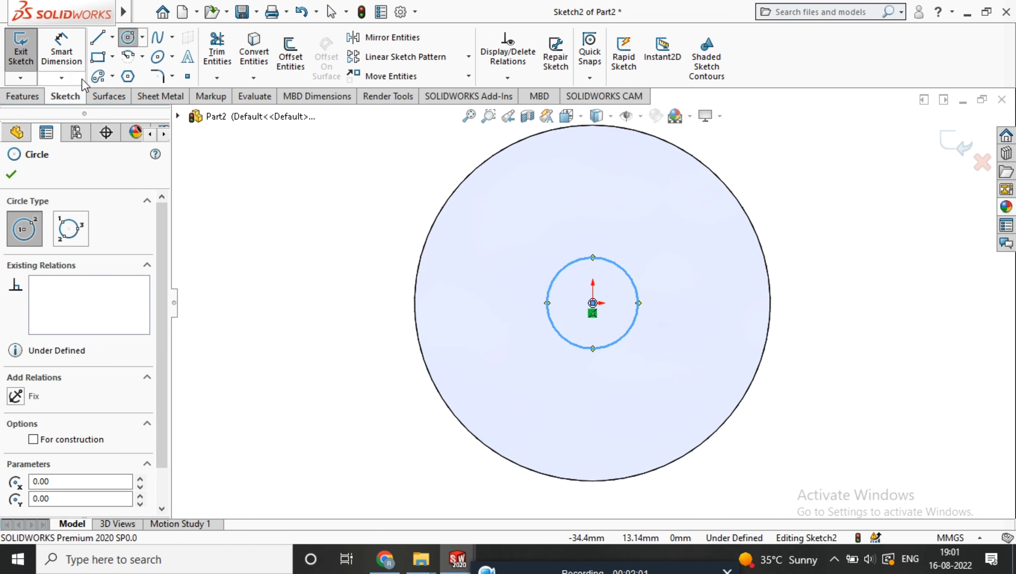
pyautogui.click(61, 50)
pyautogui.click(549, 302)
pyautogui.click(261, 294)
pyautogui.write('17')
pyautogui.press('Return')
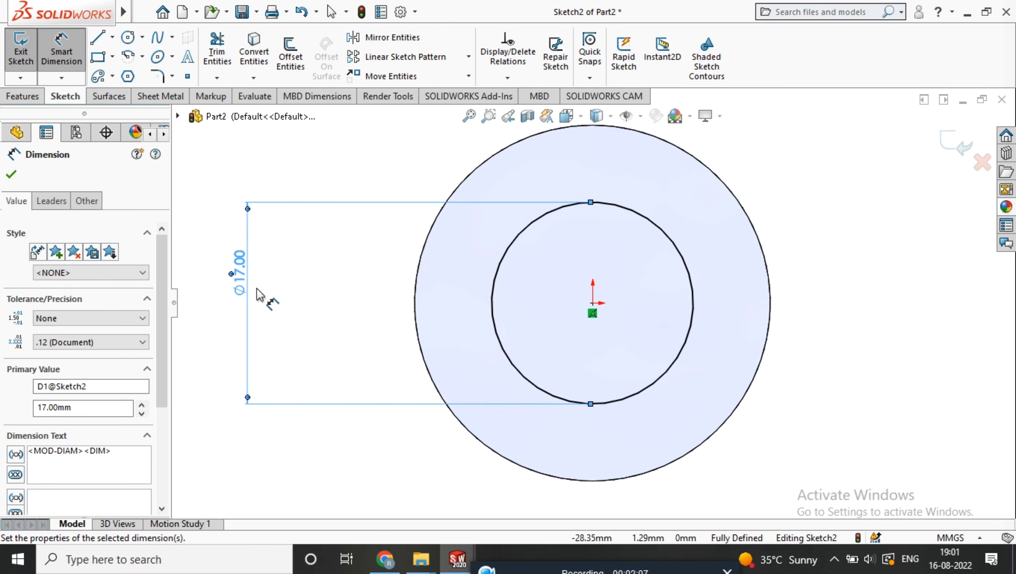
# Step: Cut the 17 mm circle 1.5 mm deep into the disc as a blind extruded cut
pyautogui.click(12, 82)
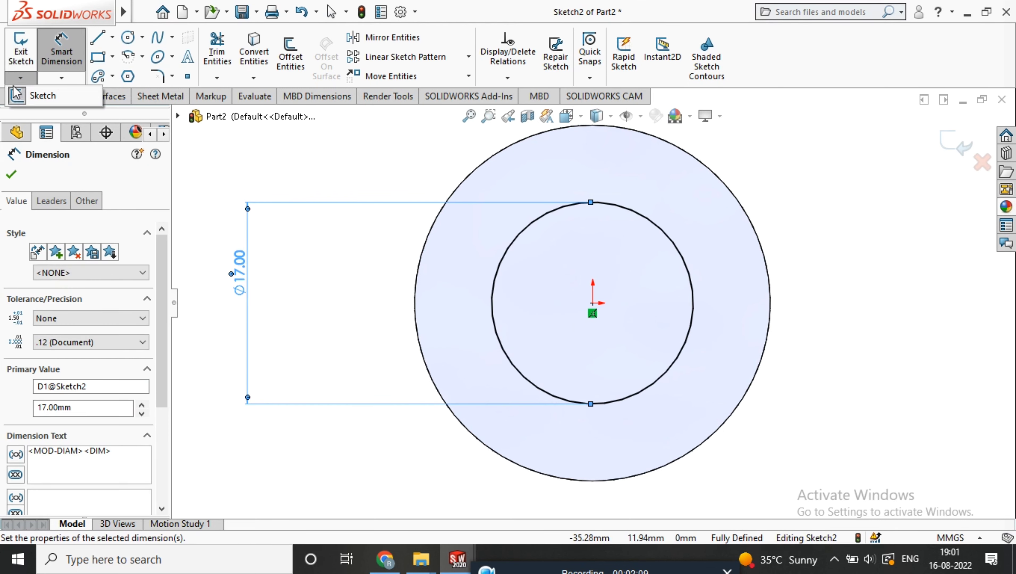
pyautogui.click(290, 173)
pyautogui.click(24, 97)
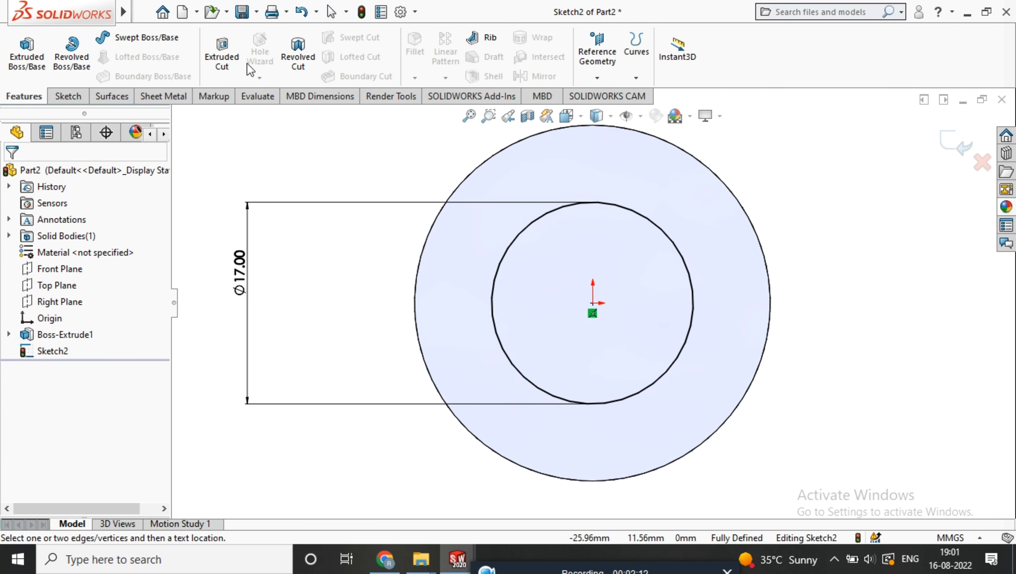
pyautogui.click(222, 52)
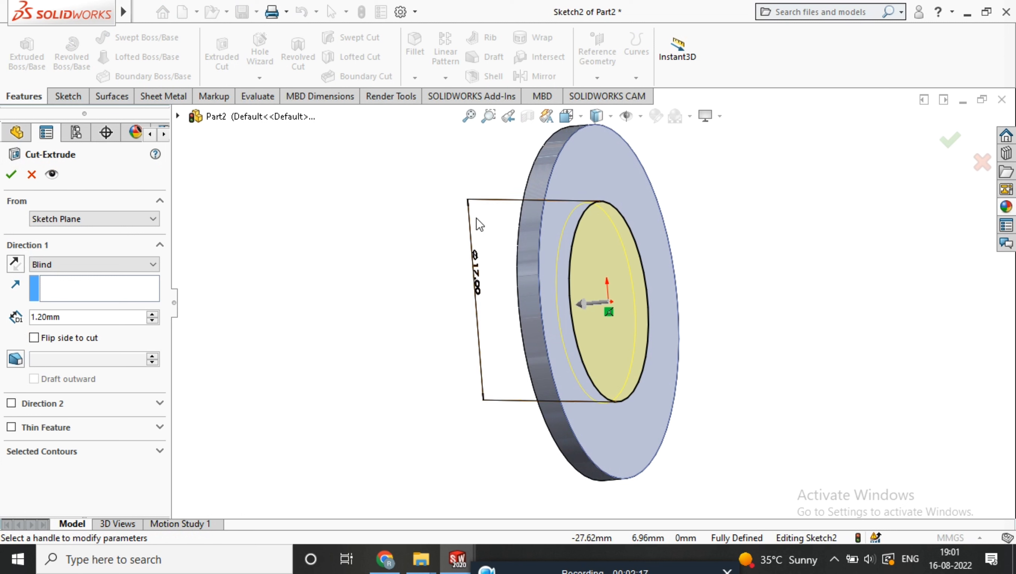
pyautogui.click(94, 320)
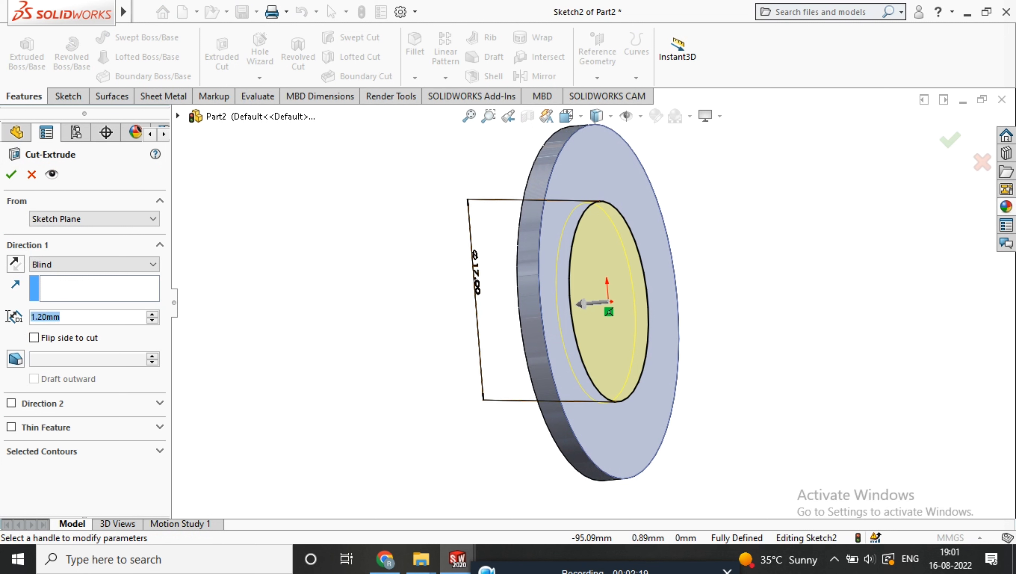
pyautogui.write('1.5')
pyautogui.press('Return')
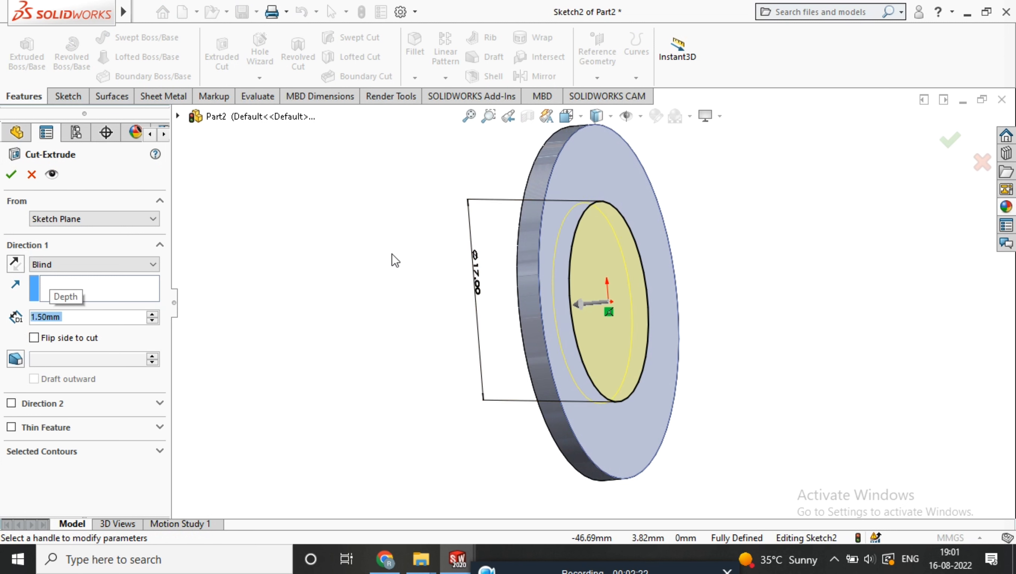
pyautogui.press('Return')
pyautogui.moveTo(402, 272)
pyautogui.mouseDown(button='middle')
pyautogui.moveTo(442, 283)
pyautogui.moveTo(783, 284)
pyautogui.mouseUp(button='middle')
pyautogui.click(1006, 206)
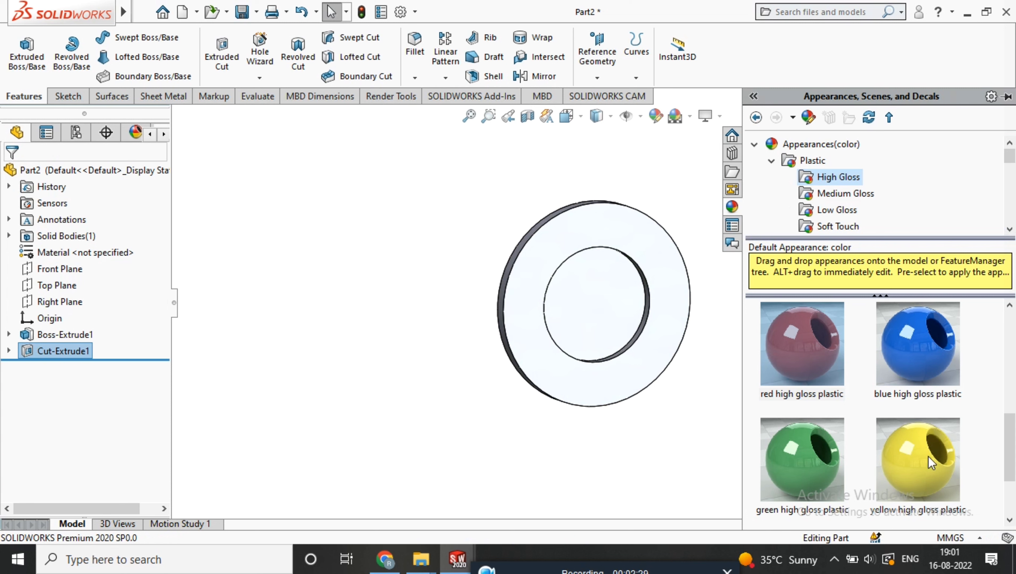
# Step: Drag yellow high gloss plastic from the Appearances library onto the whole part
pyautogui.moveTo(931, 466); pyautogui.dragTo(593, 304)
pyautogui.moveTo(402, 274); pyautogui.dragTo(736, 323, button='middle')
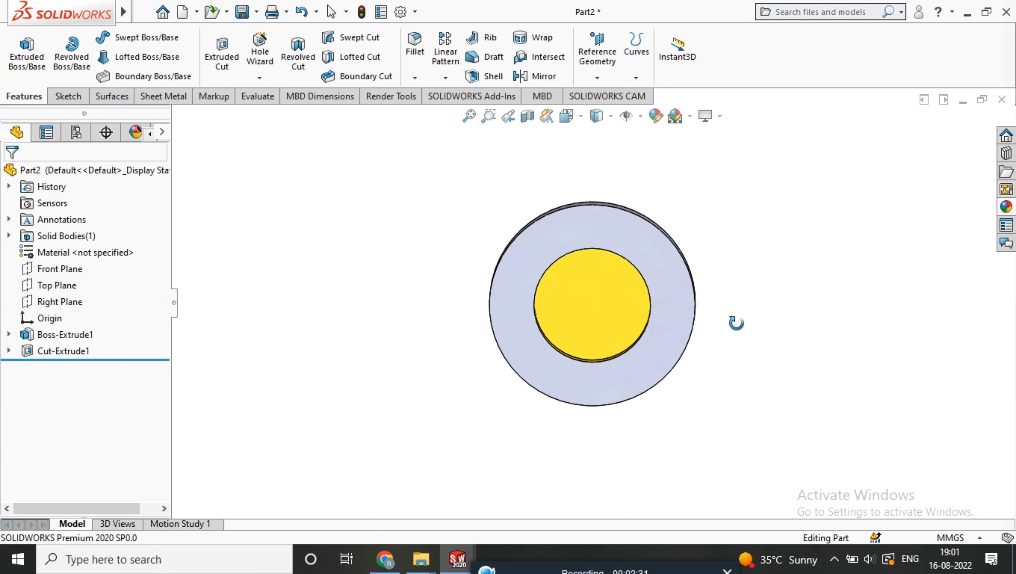
pyautogui.click(1006, 207)
pyautogui.moveTo(949, 446)
pyautogui.mouseDown()
pyautogui.moveTo(895, 436)
pyautogui.moveTo(528, 274)
pyautogui.mouseUp()
pyautogui.moveTo(529, 275)
pyautogui.mouseDown(button='middle')
pyautogui.moveTo(687, 383)
pyautogui.moveTo(474, 378)
pyautogui.moveTo(657, 307)
pyautogui.mouseUp(button='middle')
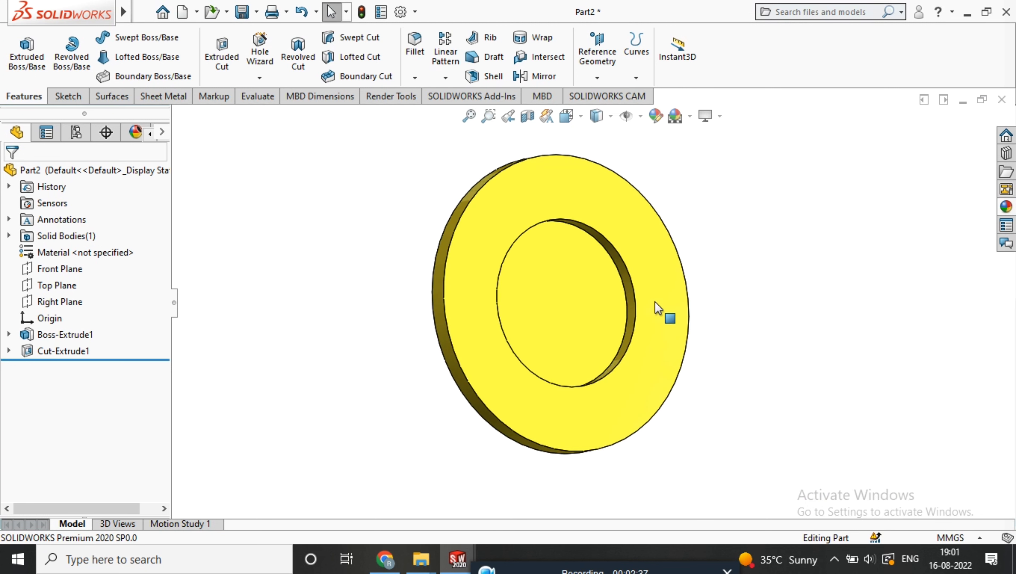
# Step: Fillet the ring face with a 1 mm radius
pyautogui.click(418, 50)
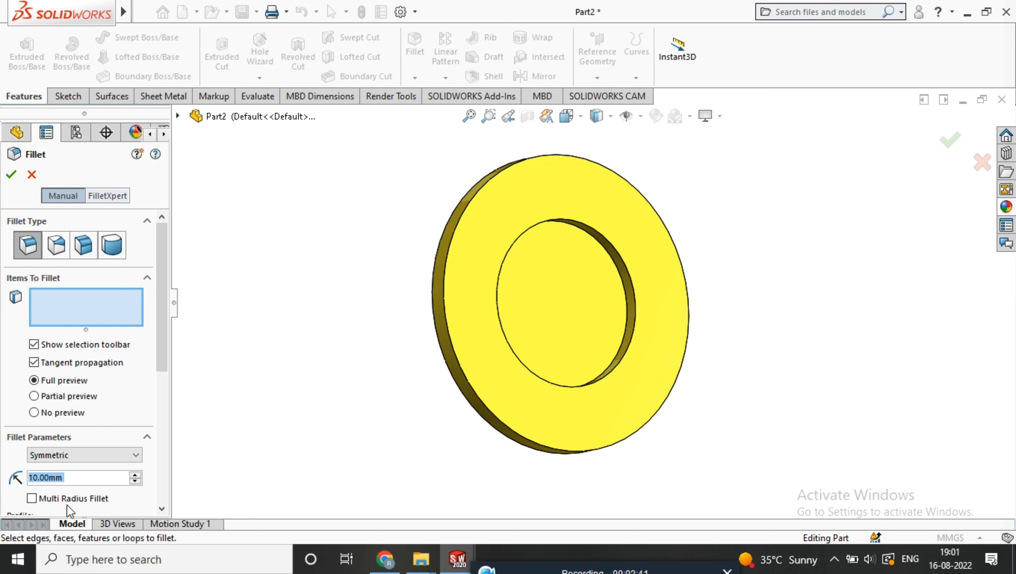
pyautogui.write('1')
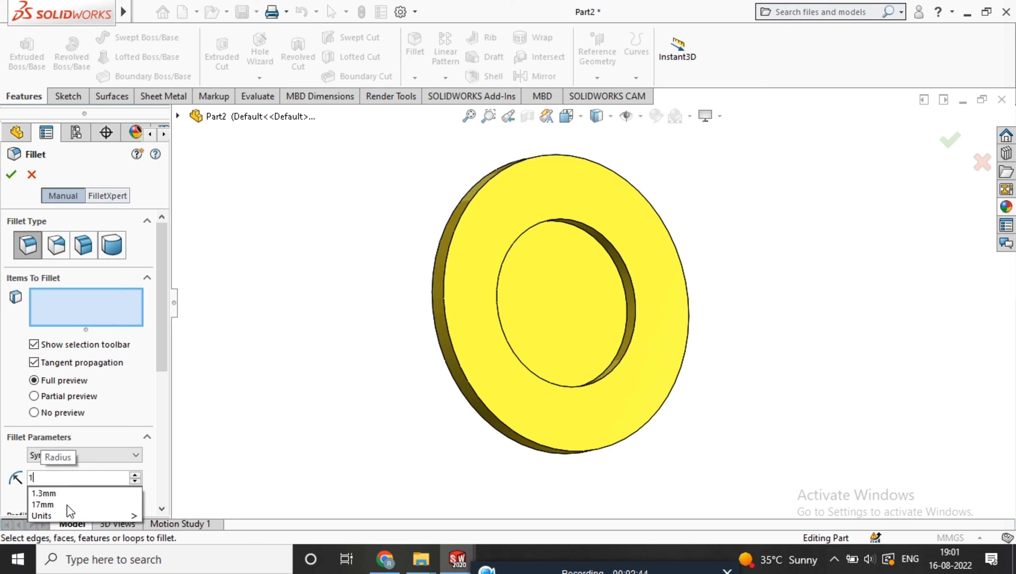
pyautogui.click(613, 190)
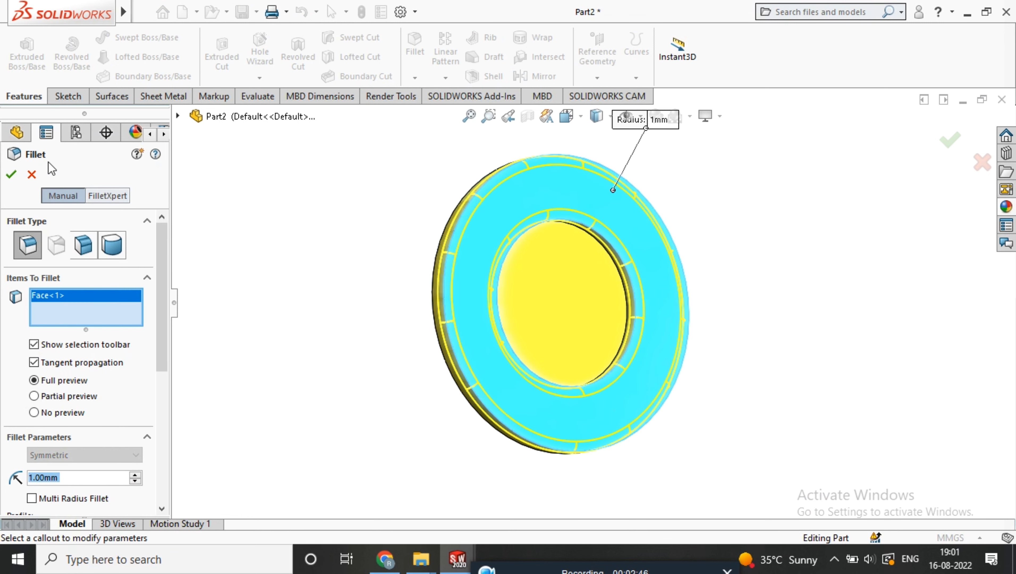
pyautogui.click(6, 177)
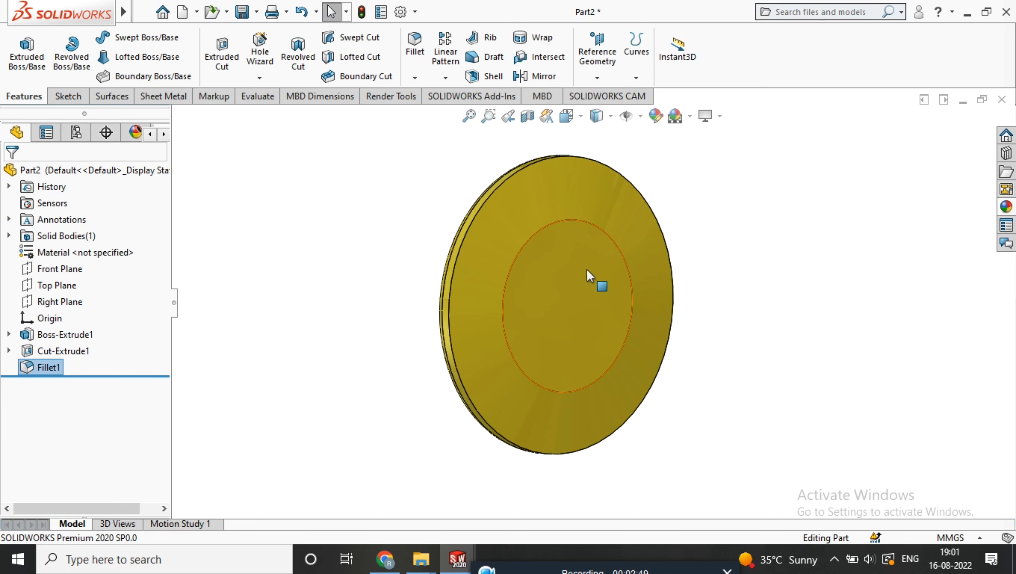
# Step: Fillet the disc's flat face with a 110 mm radius
pyautogui.click(409, 60)
pyautogui.write('110')
pyautogui.press('Return')
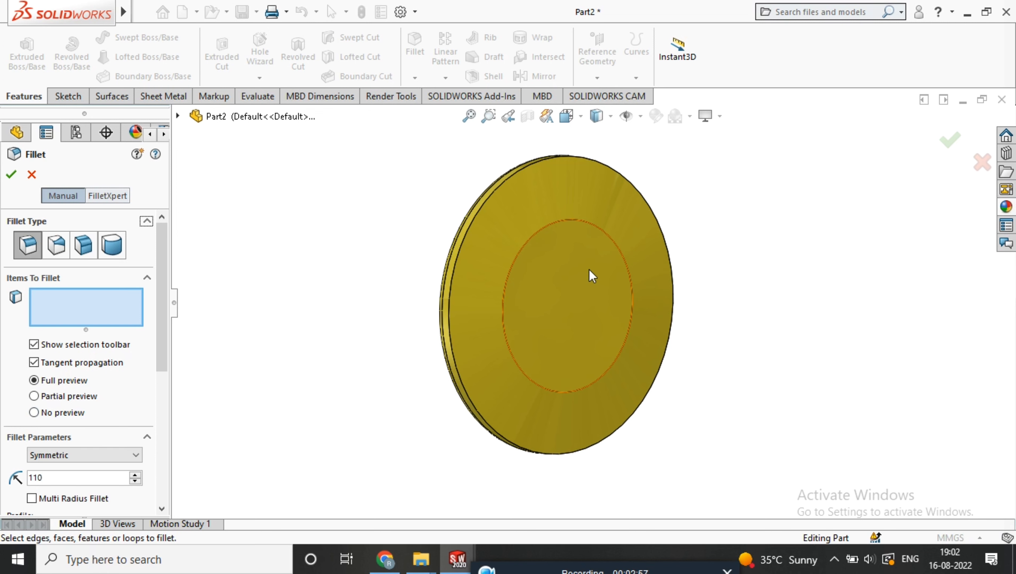
pyautogui.click(588, 269)
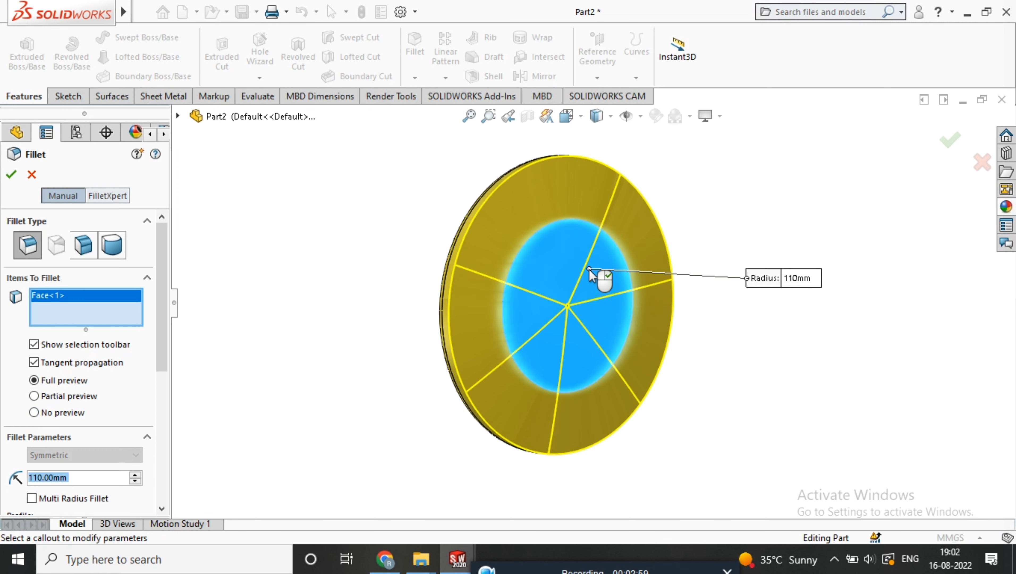
pyautogui.click(12, 179)
pyautogui.moveTo(590, 392)
pyautogui.mouseDown(button='middle')
pyautogui.moveTo(617, 338)
pyautogui.moveTo(512, 488)
pyautogui.moveTo(588, 320)
pyautogui.moveTo(545, 272)
pyautogui.mouseUp(button='middle')
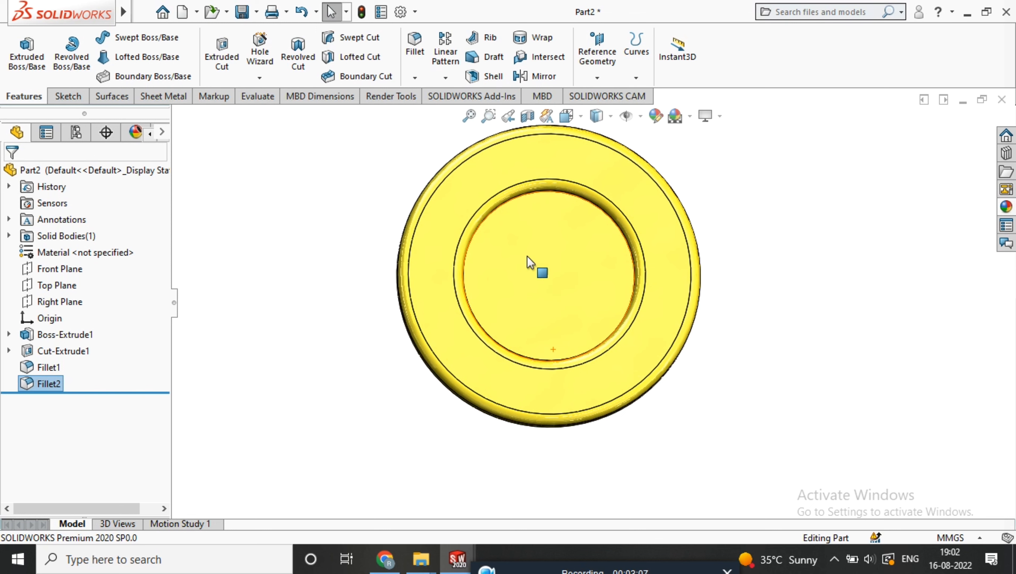
pyautogui.moveTo(608, 268)
pyautogui.mouseDown(button='middle')
pyautogui.moveTo(659, 333)
pyautogui.moveTo(615, 277)
pyautogui.moveTo(598, 140)
pyautogui.mouseUp(button='middle')
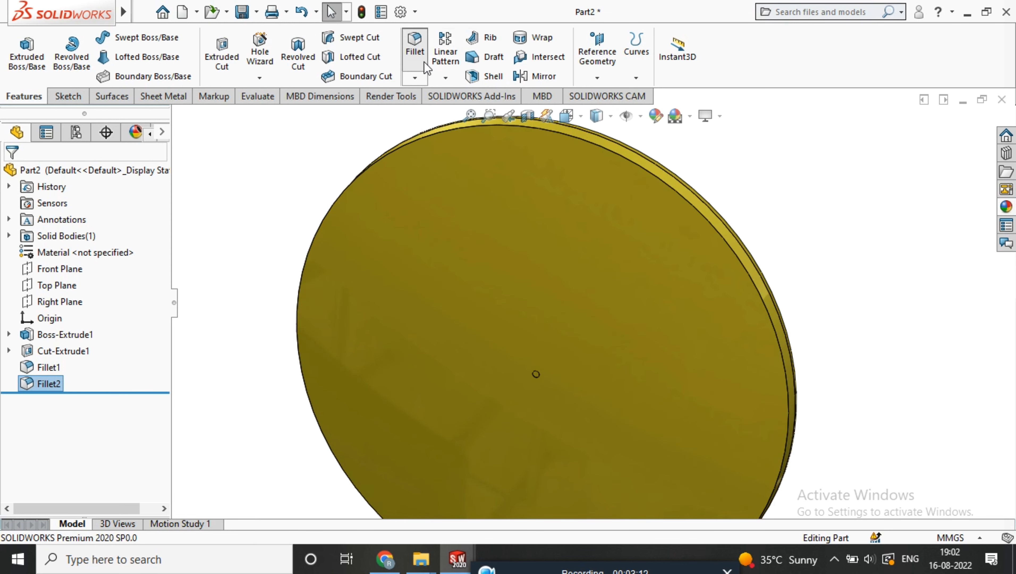
# Step: Fillet the outer circular rim edge with a 0.5 mm radius
pyautogui.click(414, 44)
pyautogui.write('0.5')
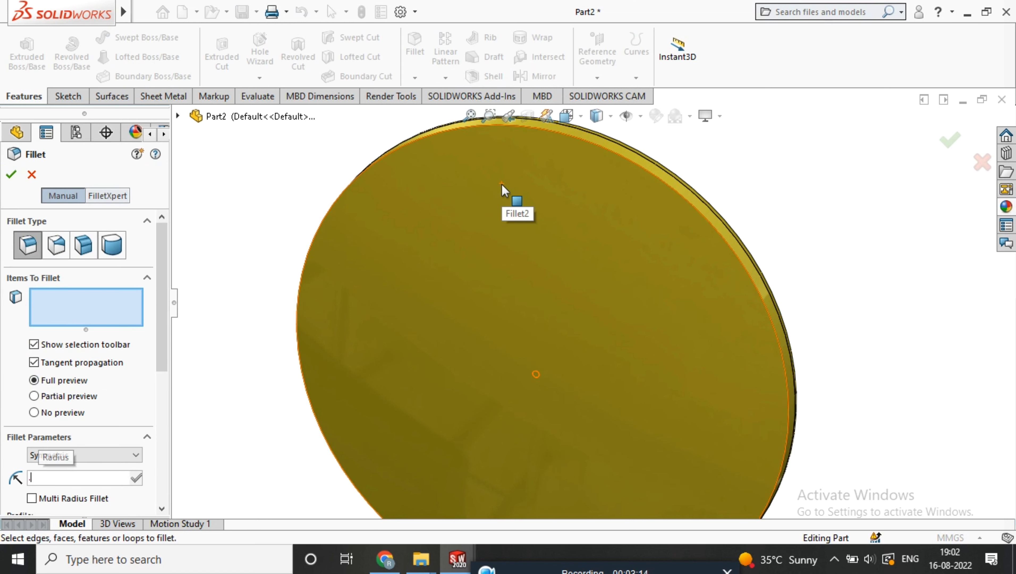
pyautogui.press('Return')
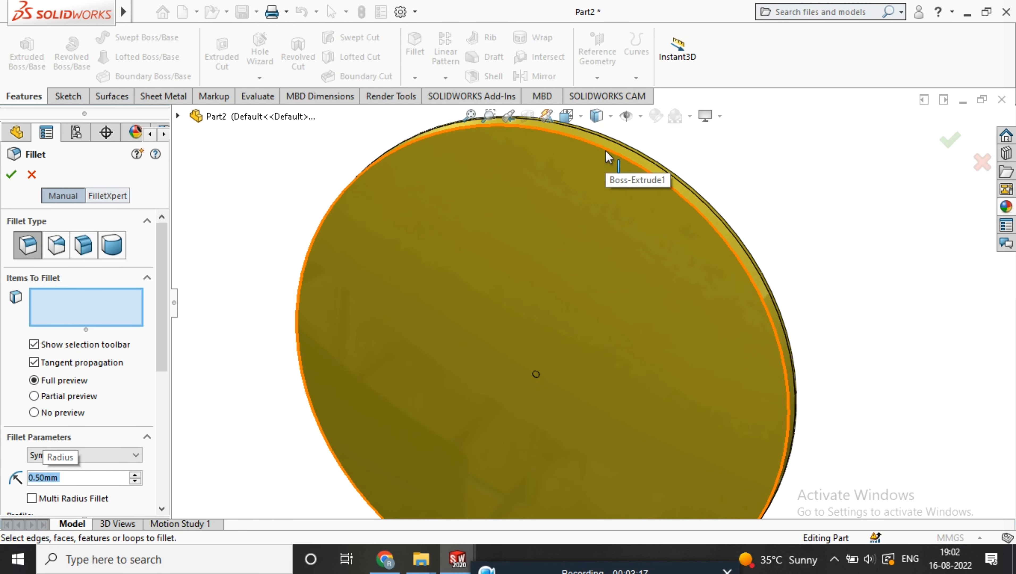
pyautogui.click(606, 150)
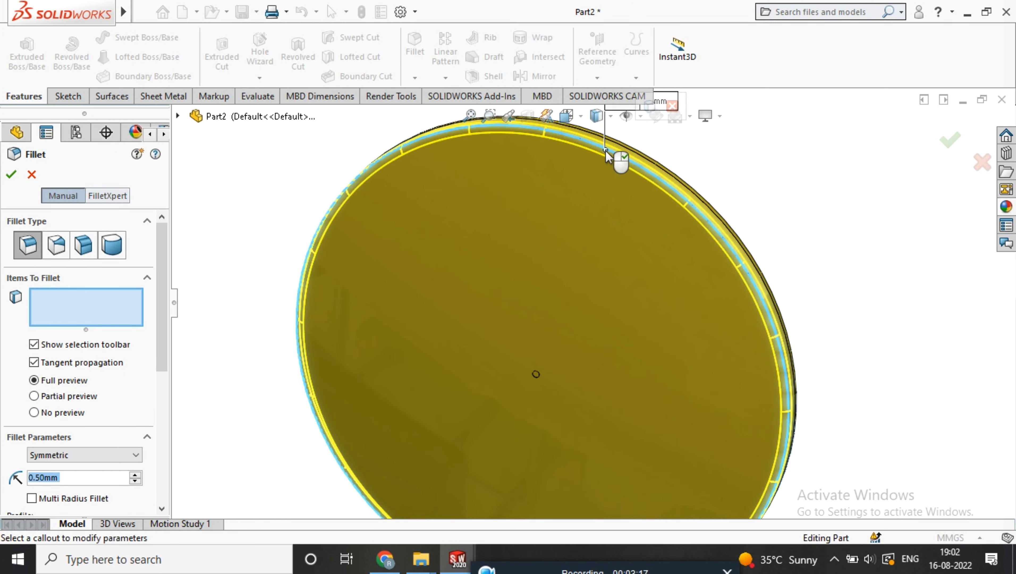
pyautogui.click(11, 174)
pyautogui.scroll(3, 585, 233)
pyautogui.hotkey('ctrl', '1')
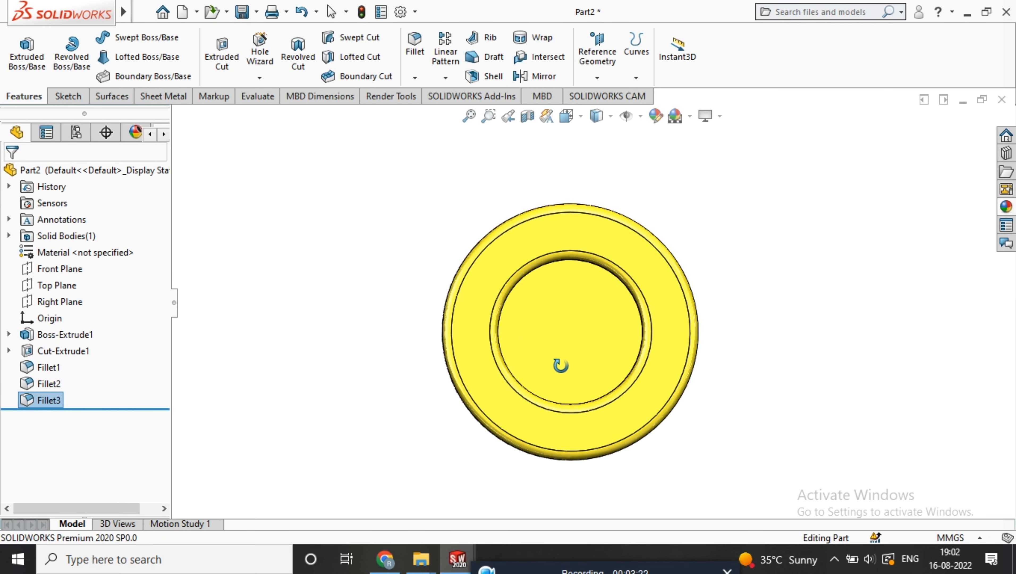
# Step: Start a sketch on the recessed centre face, viewed normal to it
pyautogui.click(578, 324)
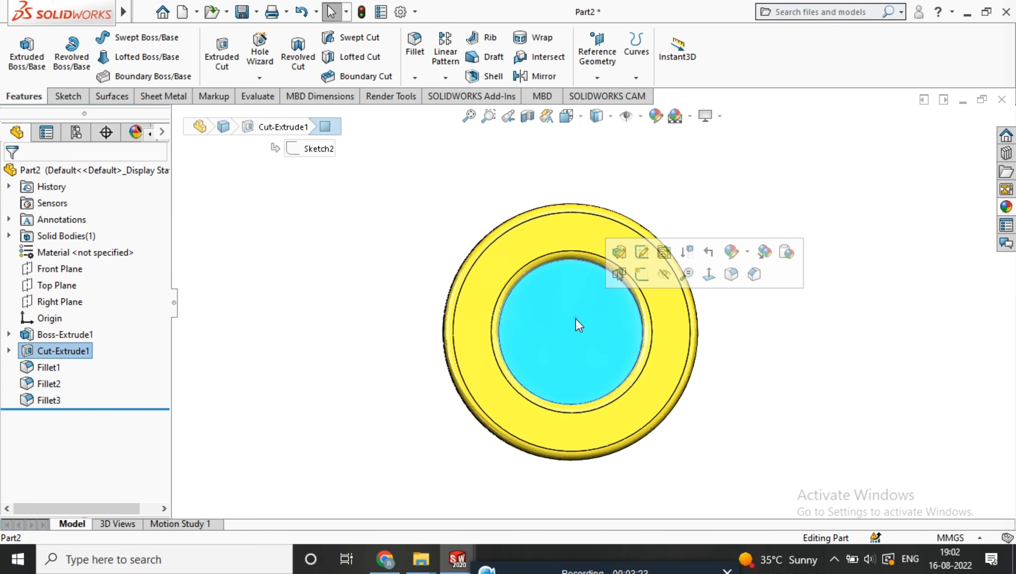
pyautogui.click(708, 275)
pyautogui.rightClick(584, 306)
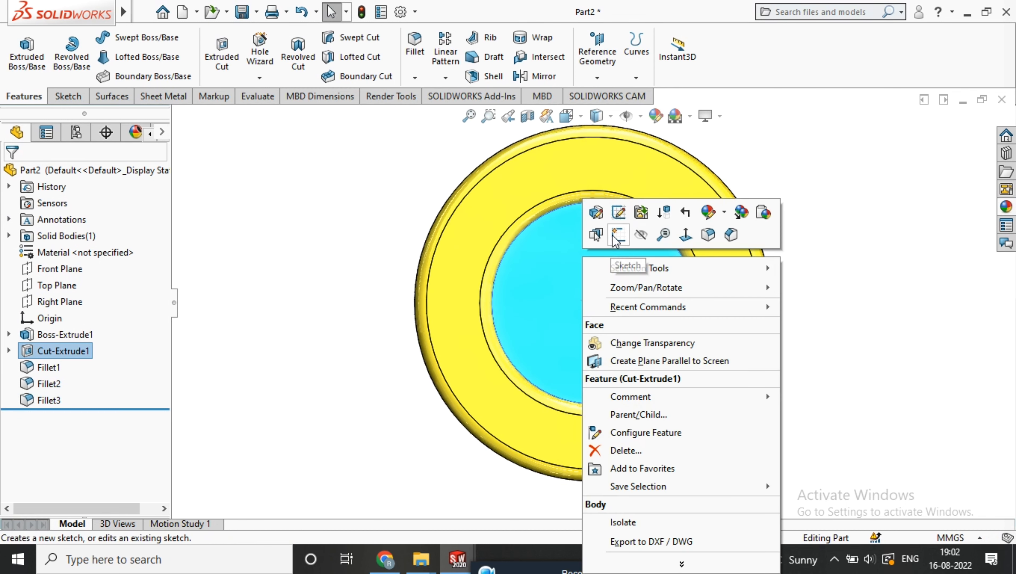
pyautogui.click(612, 235)
# Step: Draw a small circle above the origin and dimension it to 2.5 mm diameter
pyautogui.click(132, 42)
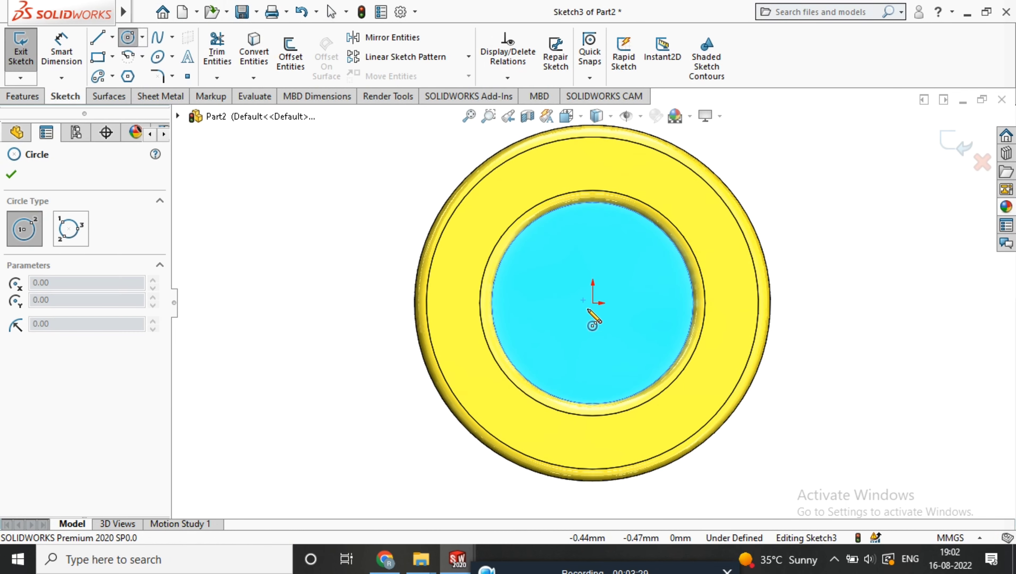
pyautogui.click(593, 241)
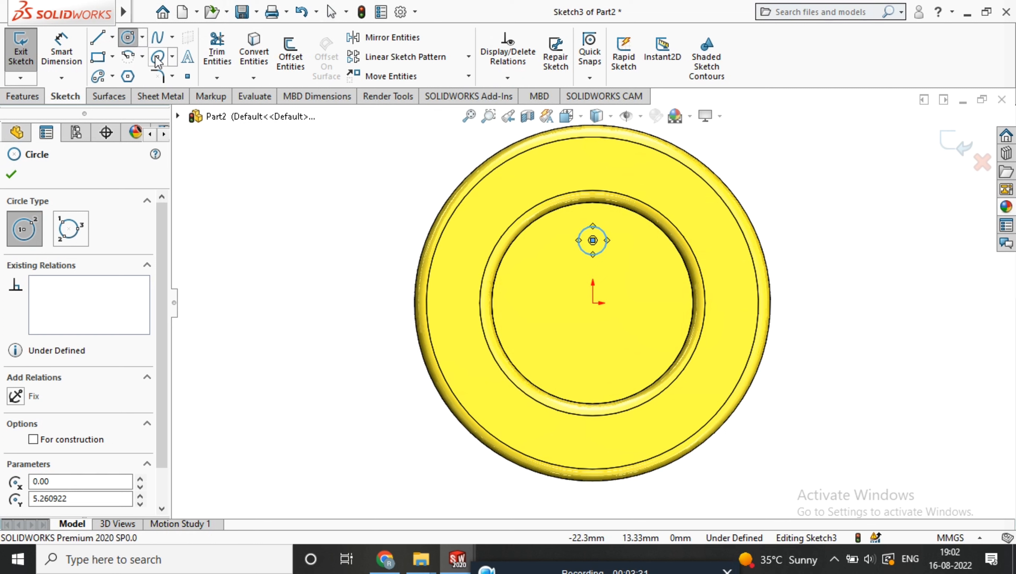
pyautogui.click(62, 49)
pyautogui.click(606, 249)
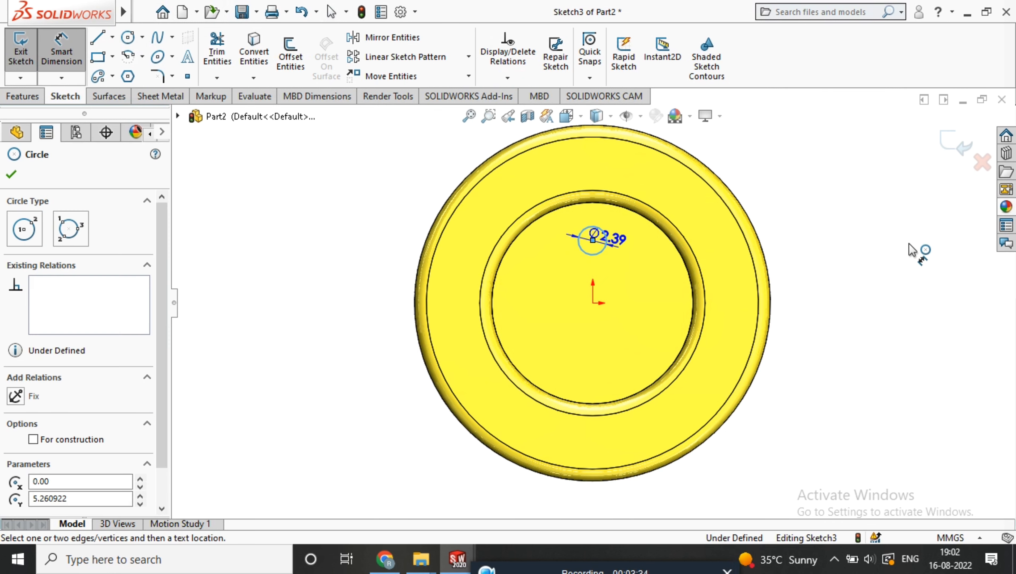
pyautogui.click(915, 233)
pyautogui.write('2.5')
pyautogui.press('Return')
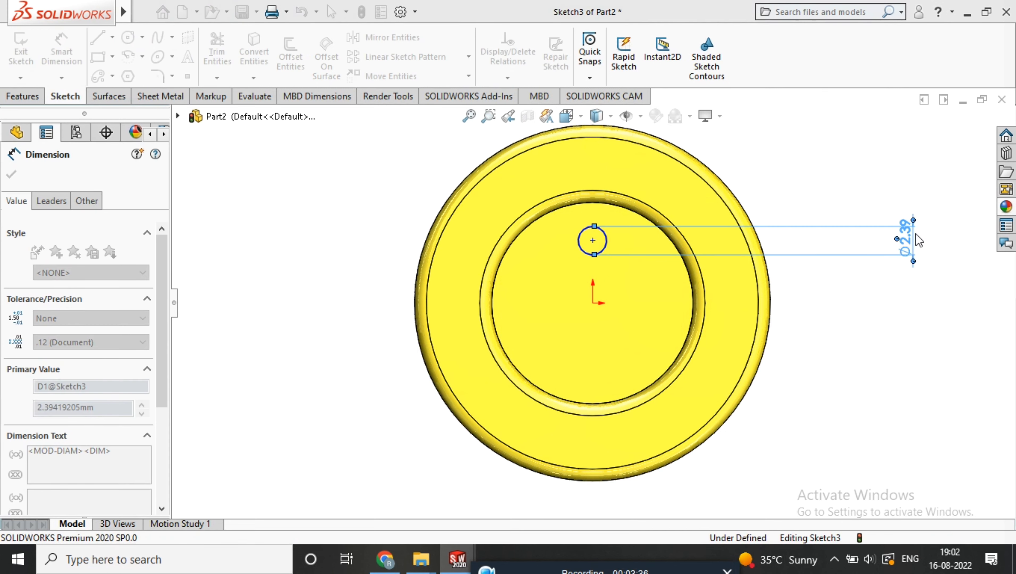
# Step: Dimension the circle's centre 4 mm vertically above the origin
pyautogui.click(604, 254)
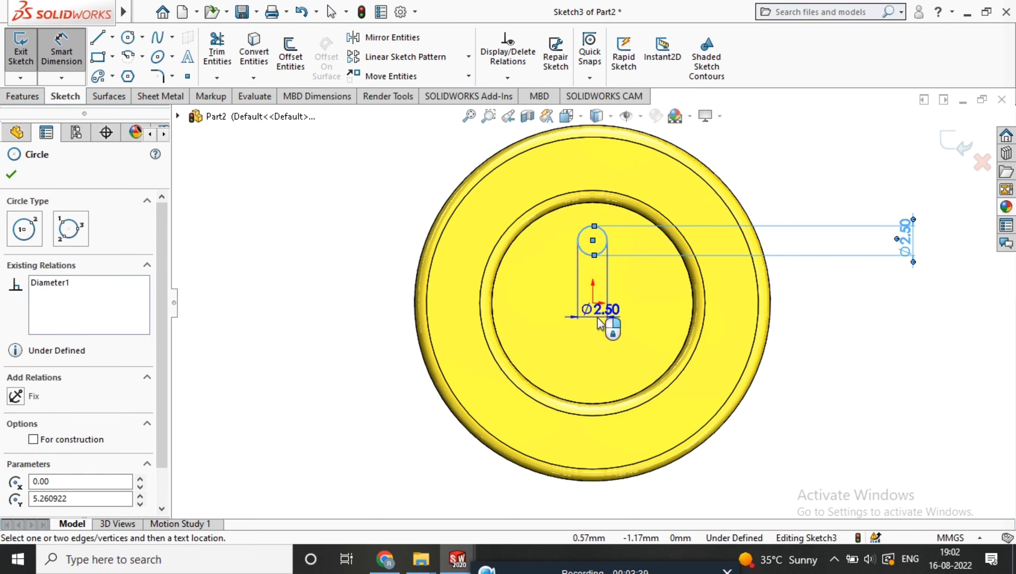
pyautogui.click(594, 303)
pyautogui.click(814, 309)
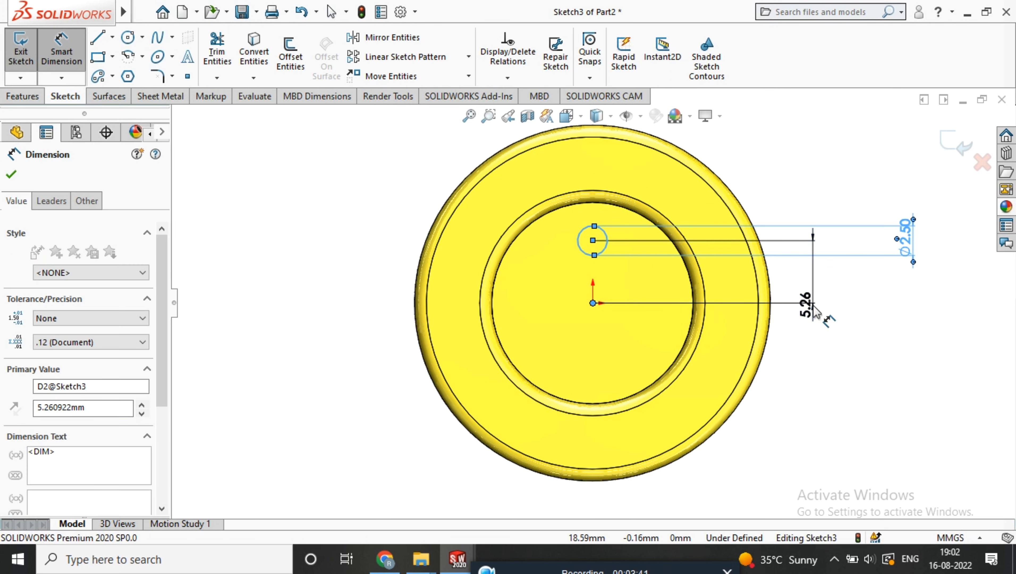
pyautogui.write('4')
pyautogui.press('Return')
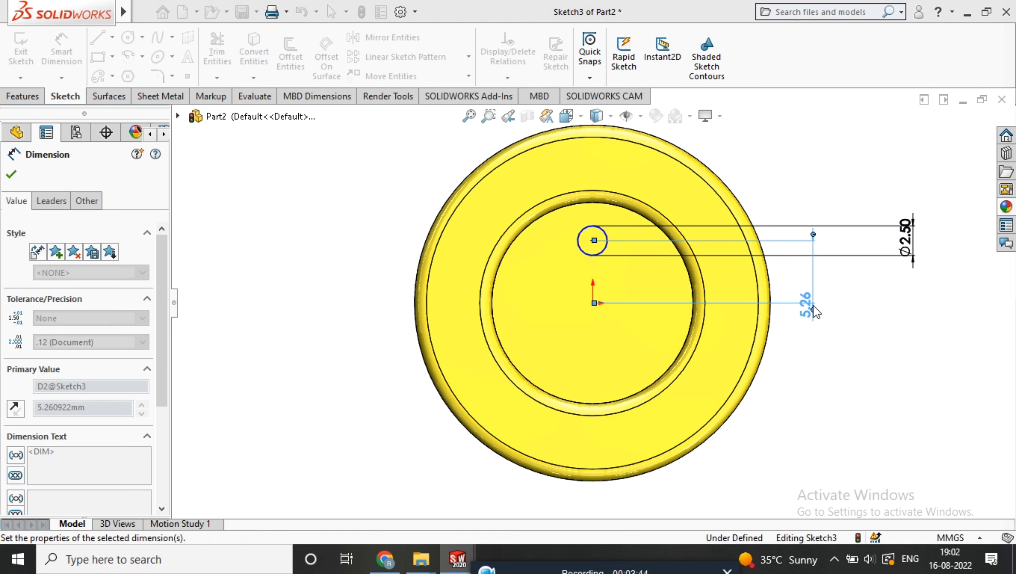
pyautogui.click(36, 94)
pyautogui.click(222, 54)
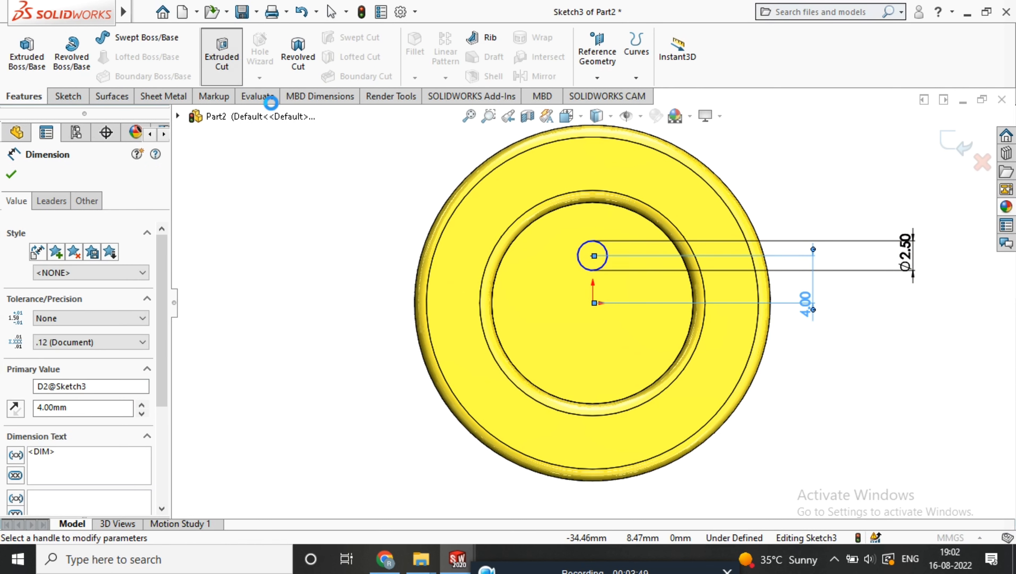
# Step: Cut the 2.5 mm circle with an Up To Next end condition to make the first hole
pyautogui.click(94, 264)
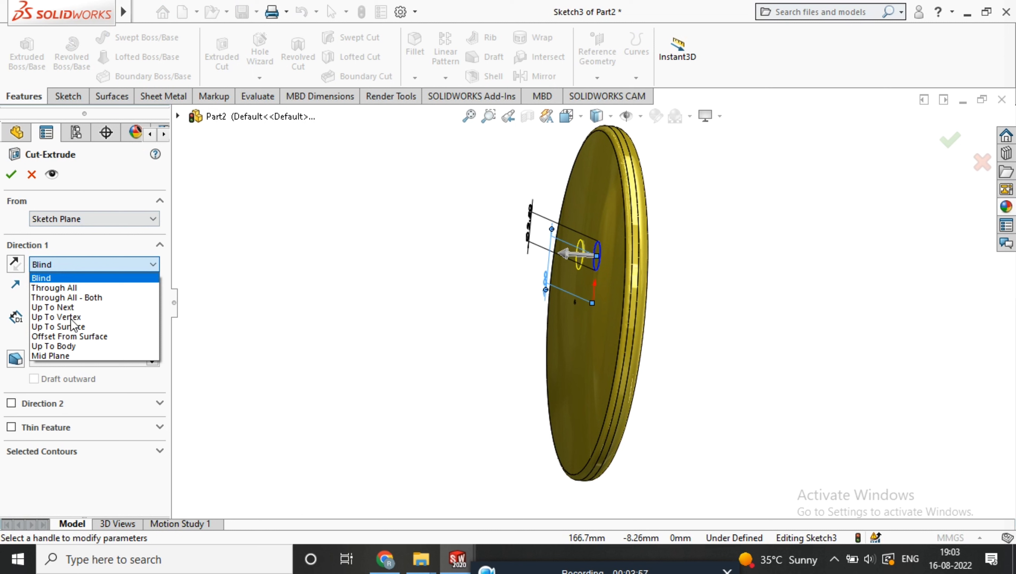
pyautogui.press('Escape')
pyautogui.click(71, 268)
pyautogui.click(56, 309)
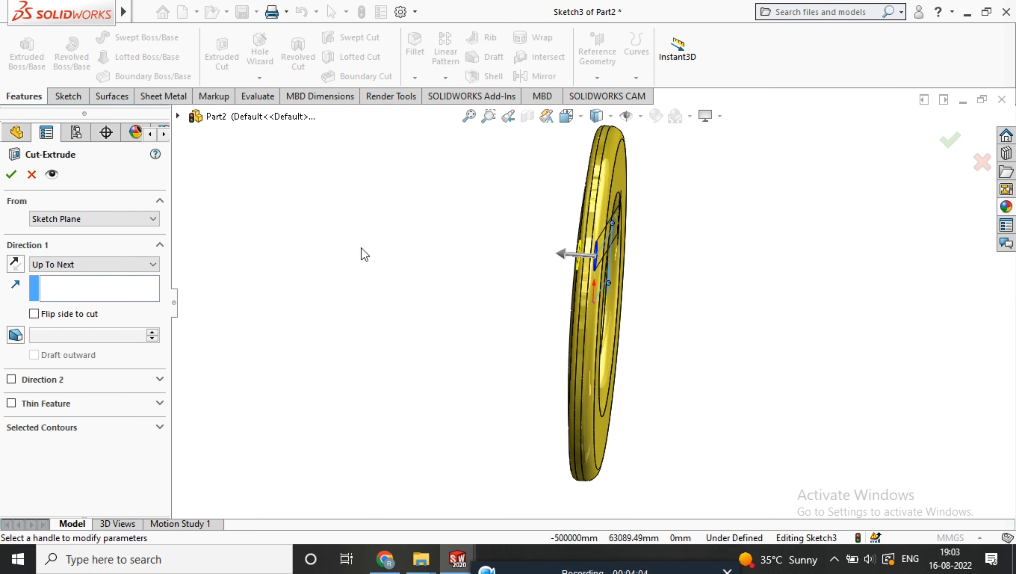
pyautogui.click(9, 175)
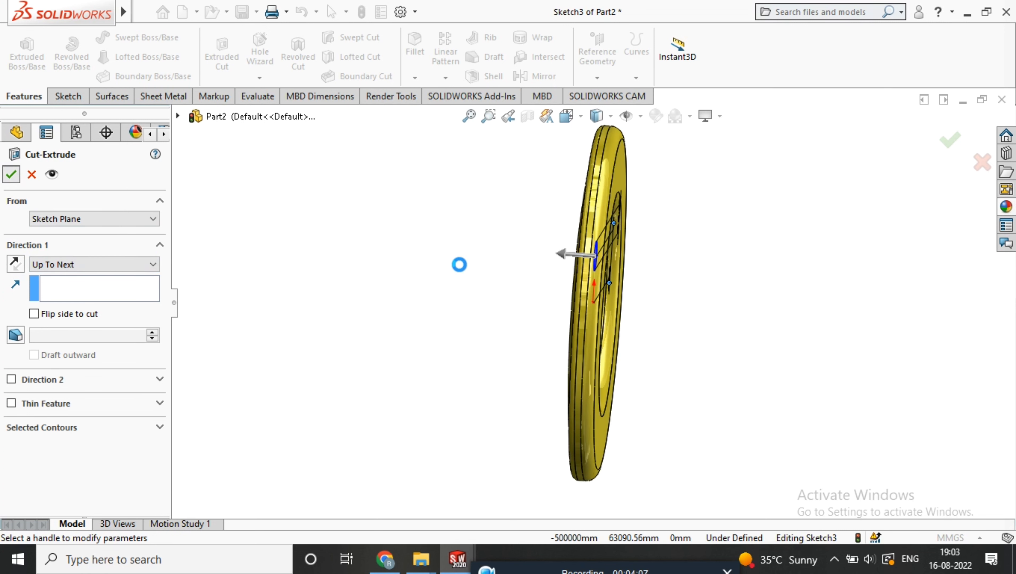
pyautogui.moveTo(562, 288)
pyautogui.mouseDown(button='middle')
pyautogui.moveTo(495, 295)
pyautogui.moveTo(437, 231)
pyautogui.mouseUp(button='middle')
pyautogui.scroll(-3, 595, 302)
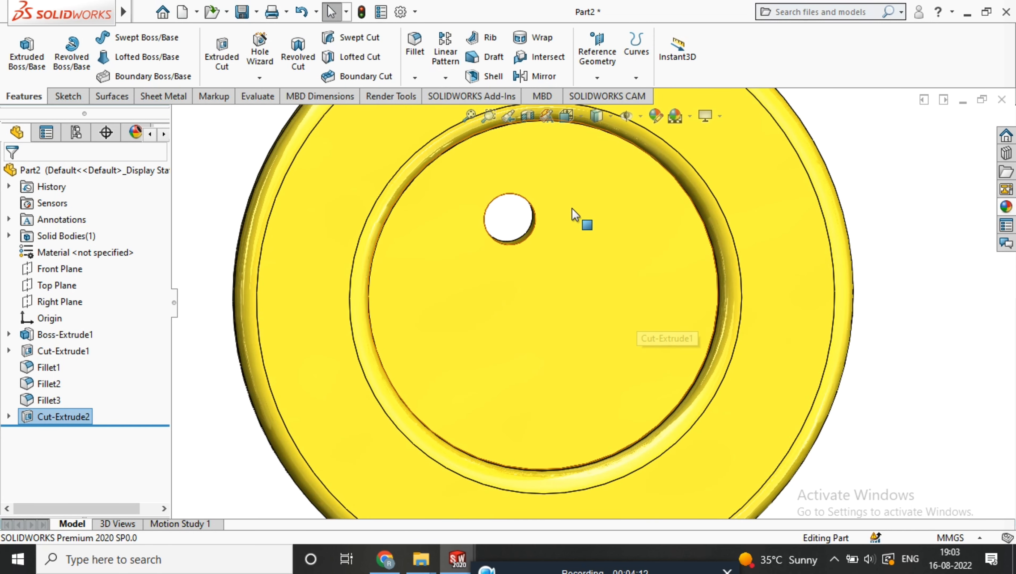
# Step: Try mirroring the hole across the ring face, cancel it, and start a Circular Pattern instead
pyautogui.click(446, 79)
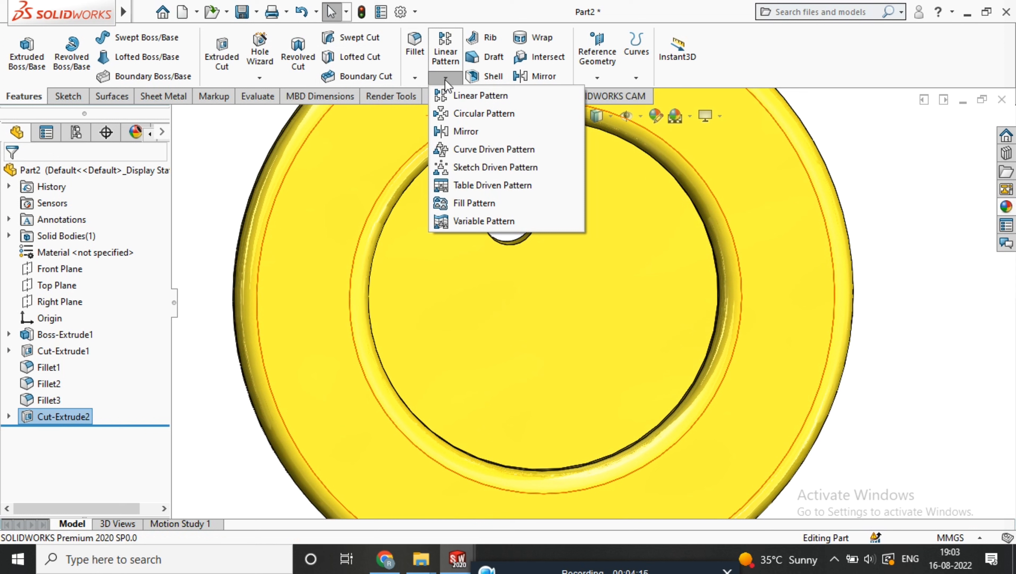
pyautogui.click(463, 136)
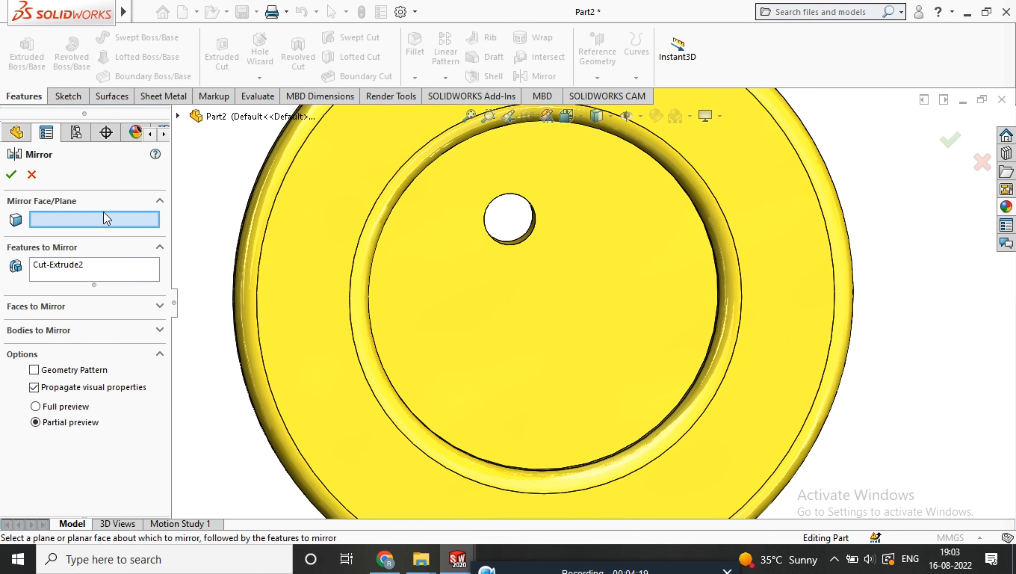
pyautogui.moveTo(589, 261); pyautogui.dragTo(683, 193, button='middle')
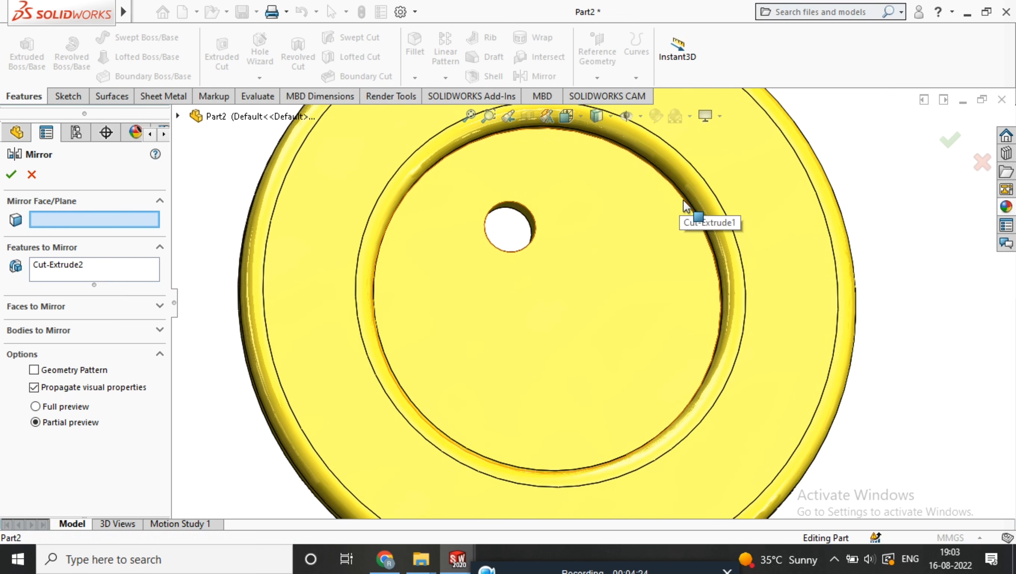
pyautogui.moveTo(684, 199); pyautogui.dragTo(701, 188, button='middle')
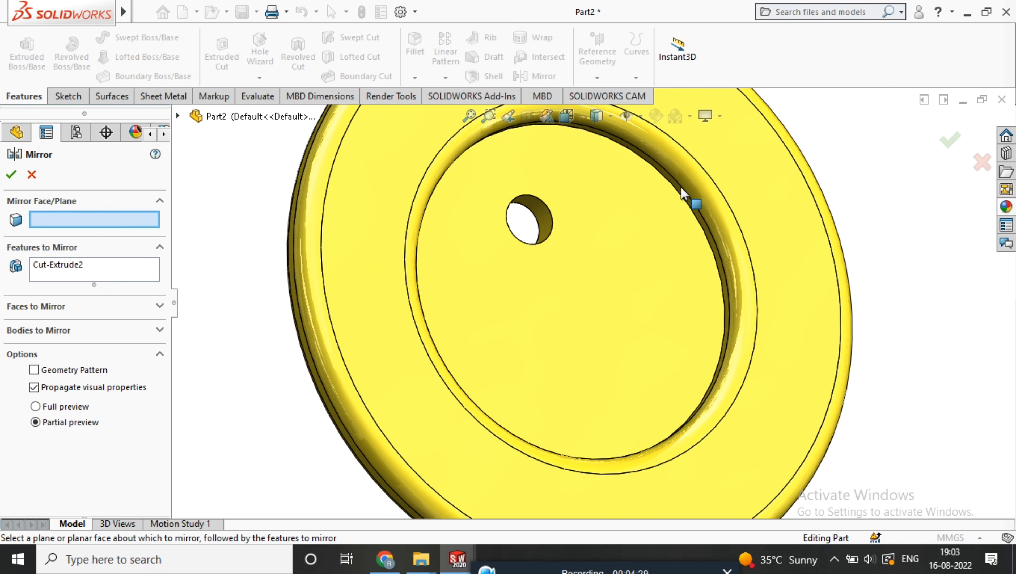
pyautogui.click(710, 167)
pyautogui.moveTo(711, 167)
pyautogui.mouseDown(button='middle')
pyautogui.moveTo(664, 203)
pyautogui.moveTo(503, 228)
pyautogui.moveTo(476, 280)
pyautogui.moveTo(517, 234)
pyautogui.moveTo(486, 258)
pyautogui.moveTo(419, 256)
pyautogui.moveTo(517, 254)
pyautogui.mouseUp(button='middle')
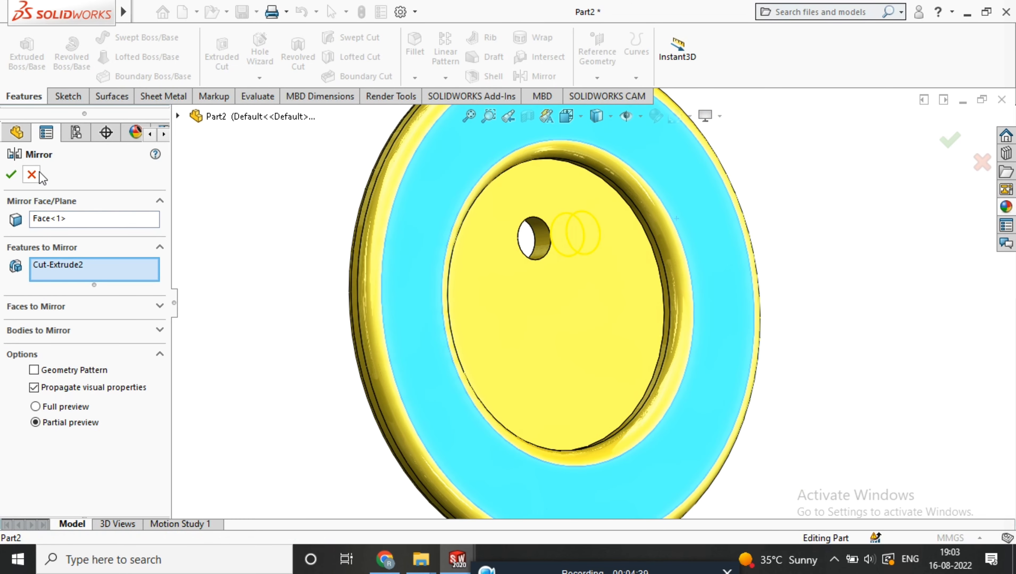
pyautogui.click(39, 174)
pyautogui.click(445, 78)
pyautogui.click(467, 111)
# Step: Pattern Cut-Extrude2 as 4 equal instances over 360° around the recess's circular edge
pyautogui.moveTo(675, 221); pyautogui.dragTo(630, 220, button='middle')
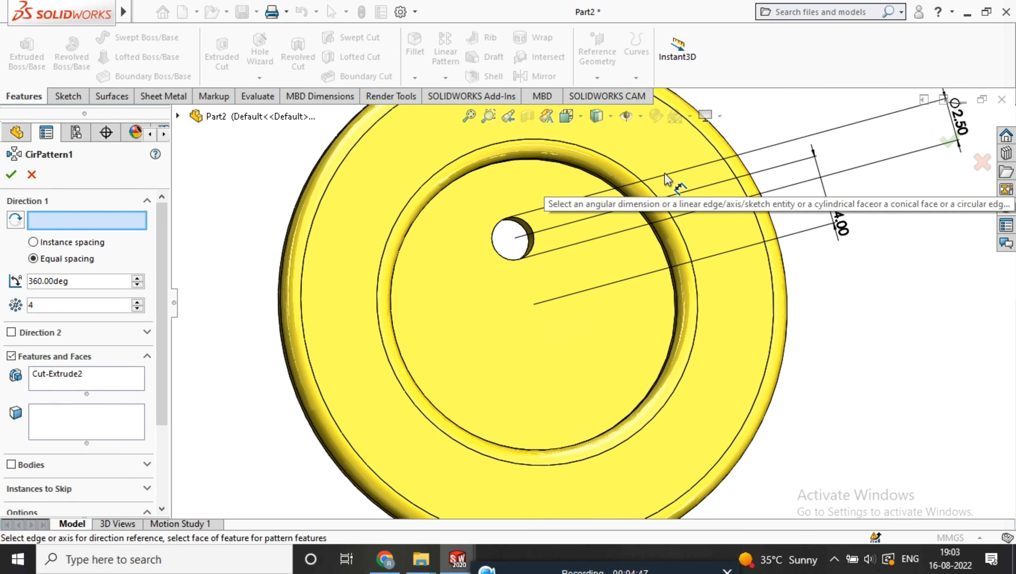
pyautogui.click(644, 215)
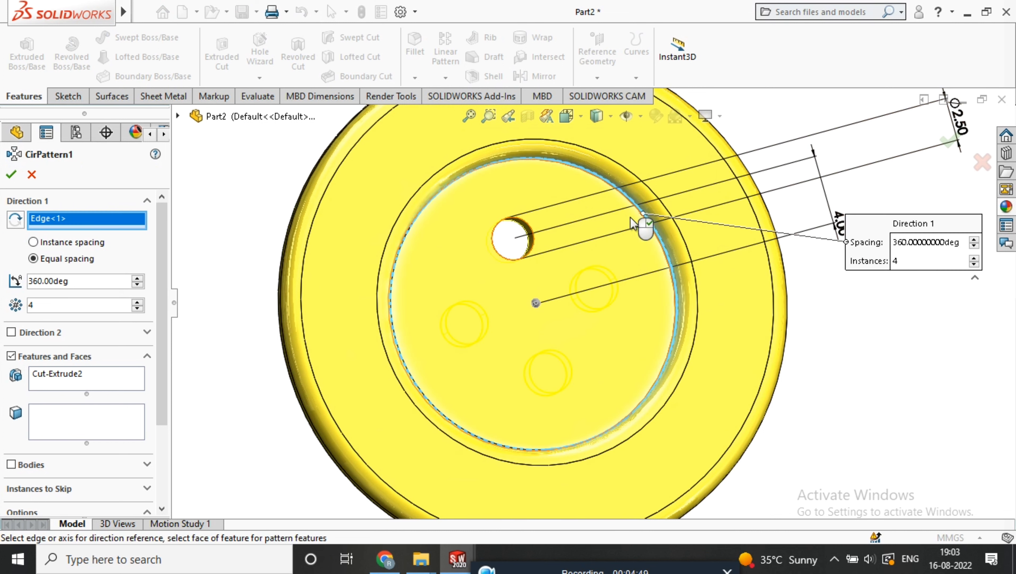
pyautogui.moveTo(536, 295)
pyautogui.mouseDown(button='middle')
pyautogui.moveTo(556, 340)
pyautogui.moveTo(556, 330)
pyautogui.mouseUp(button='middle')
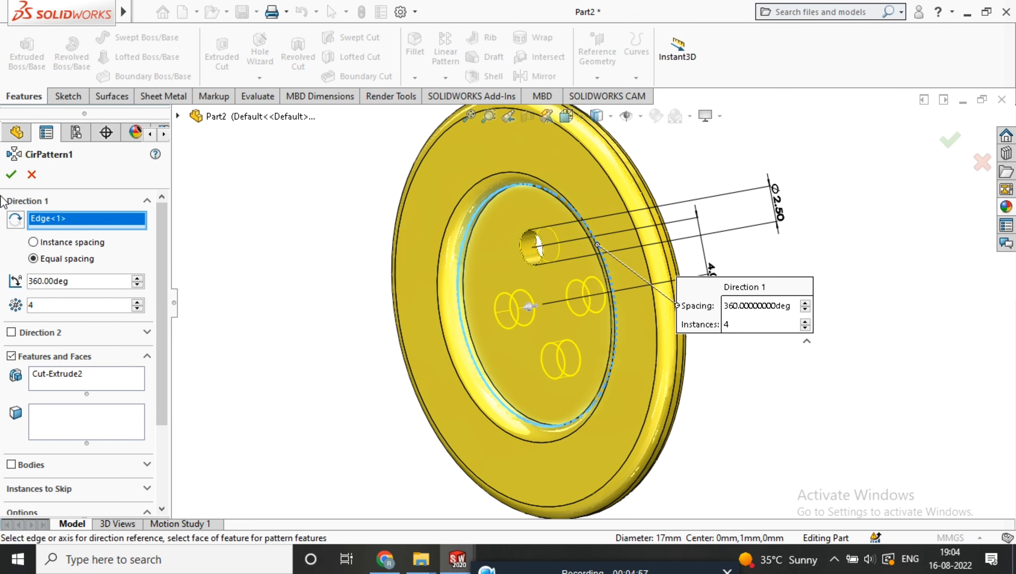
pyautogui.click(10, 174)
pyautogui.moveTo(379, 340)
pyautogui.mouseDown(button='middle')
pyautogui.moveTo(524, 318)
pyautogui.moveTo(474, 379)
pyautogui.moveTo(513, 470)
pyautogui.moveTo(615, 509)
pyautogui.mouseUp(button='middle')
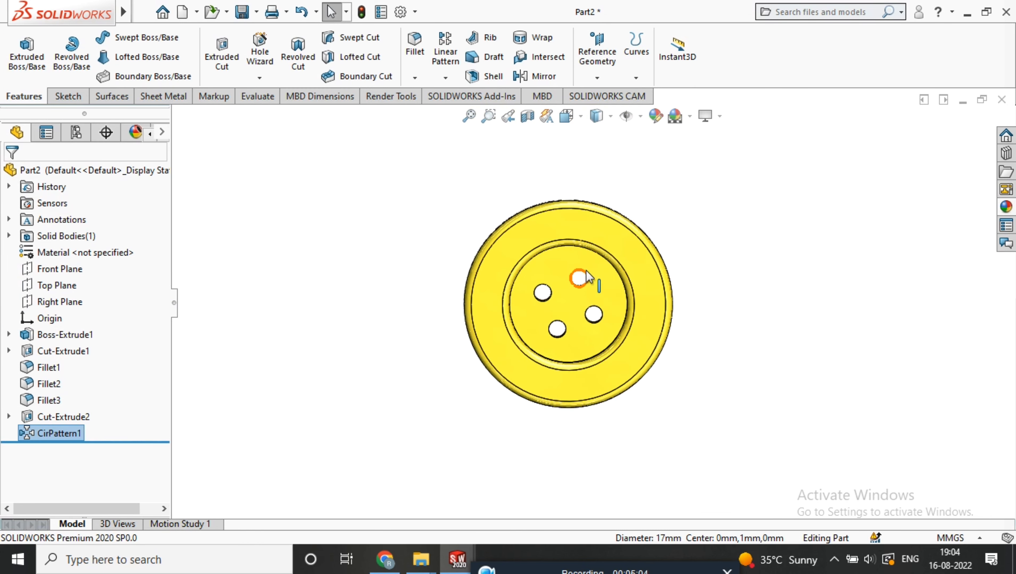
pyautogui.scroll(-3, 578, 277)
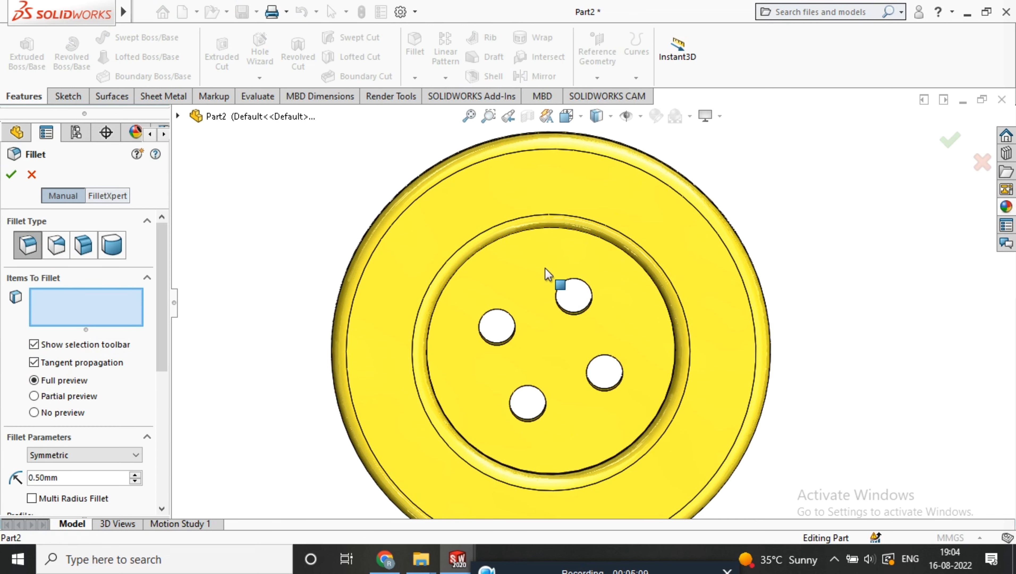
# Step: Round the recessed centre face and its four hole edges with a 0.5 mm fillet
pyautogui.click(547, 275)
pyautogui.click(10, 175)
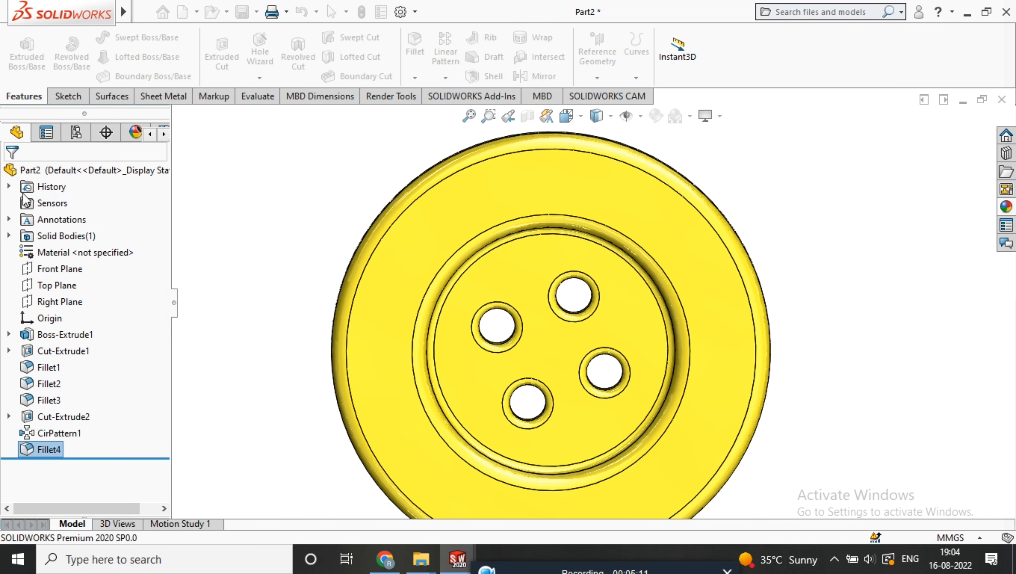
pyautogui.moveTo(585, 295)
pyautogui.mouseDown(button='middle')
pyautogui.moveTo(538, 444)
pyautogui.moveTo(683, 431)
pyautogui.mouseUp(button='middle')
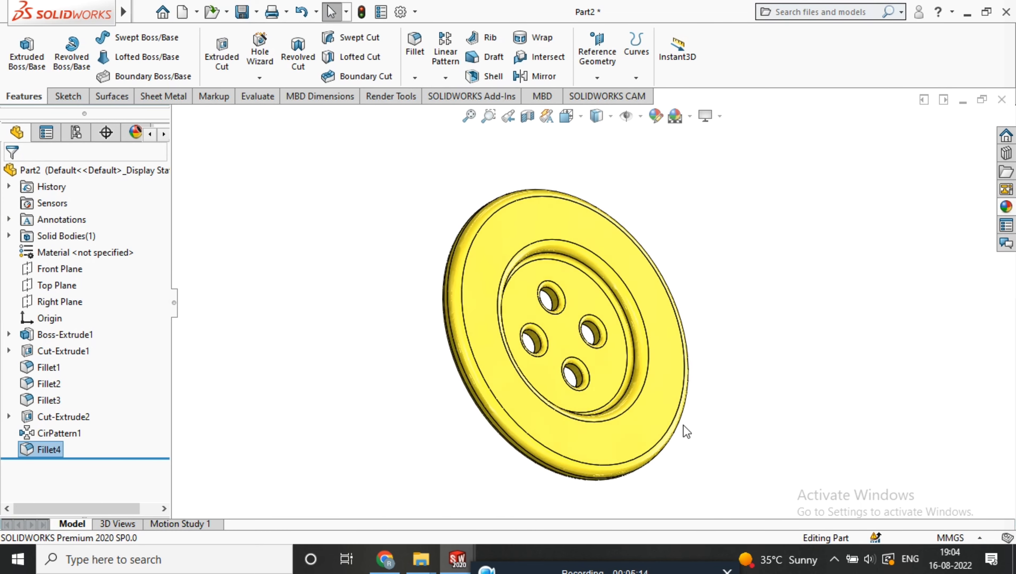
pyautogui.hotkey('ctrl', '1')
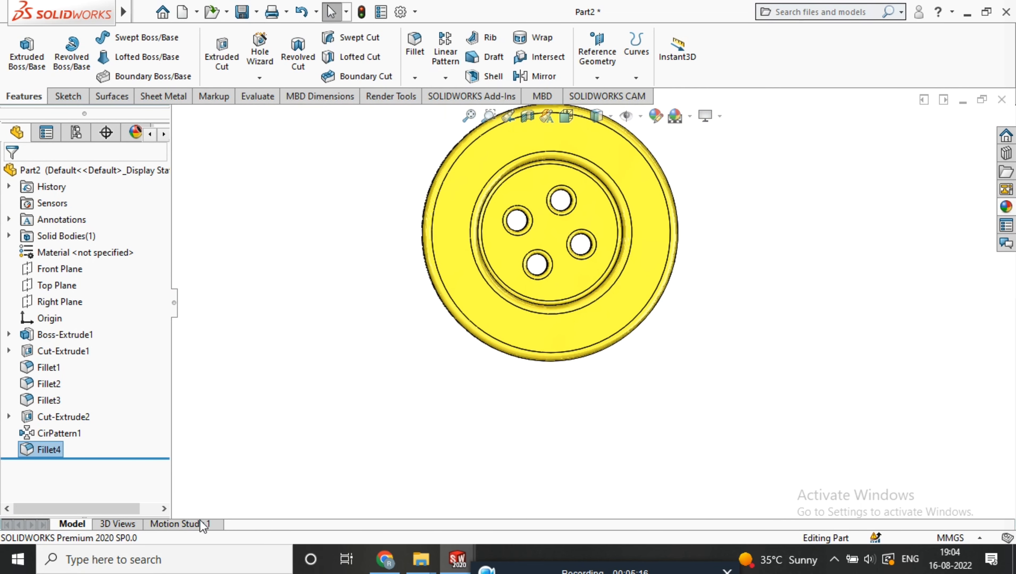
# Step: Create a spinning animation of the button with the Motion Study 1 Animation Wizard
pyautogui.click(203, 524)
pyautogui.click(360, 509)
pyautogui.click(569, 434)
pyautogui.click(569, 436)
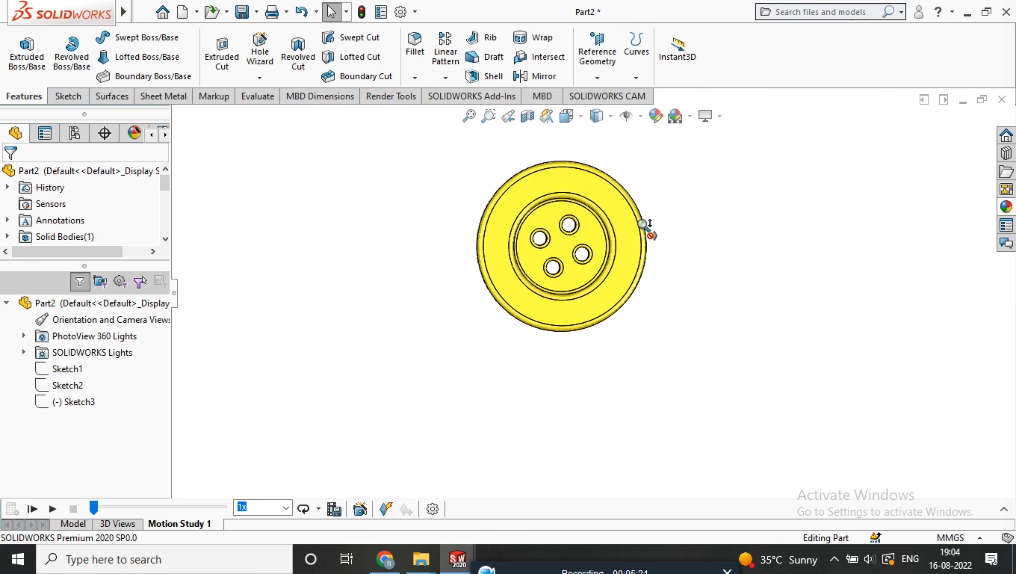
pyautogui.click(243, 12)
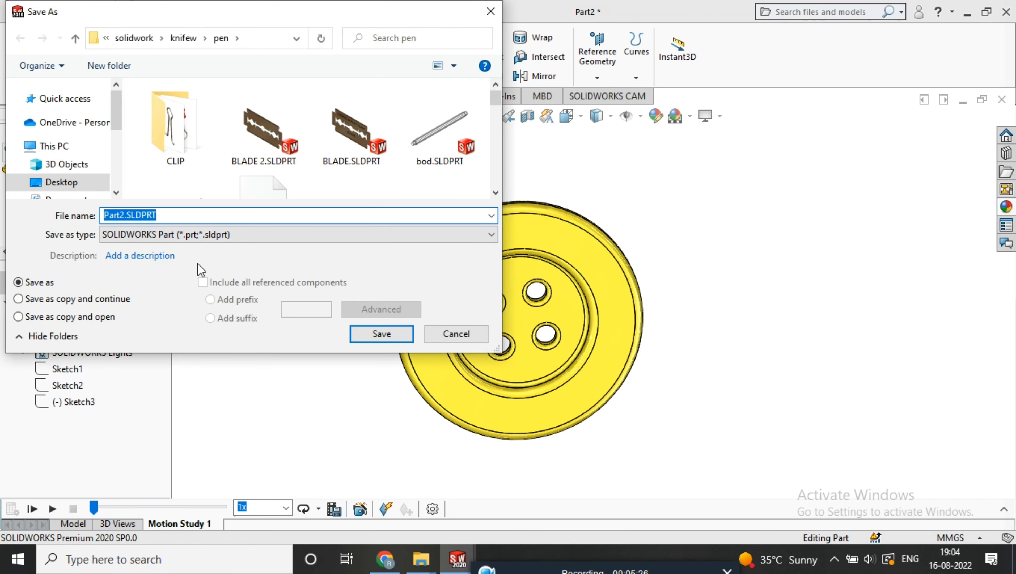
# Step: Enter the file name buttonn and save it as a SOLIDWORKS Part file
pyautogui.write('buttonn')
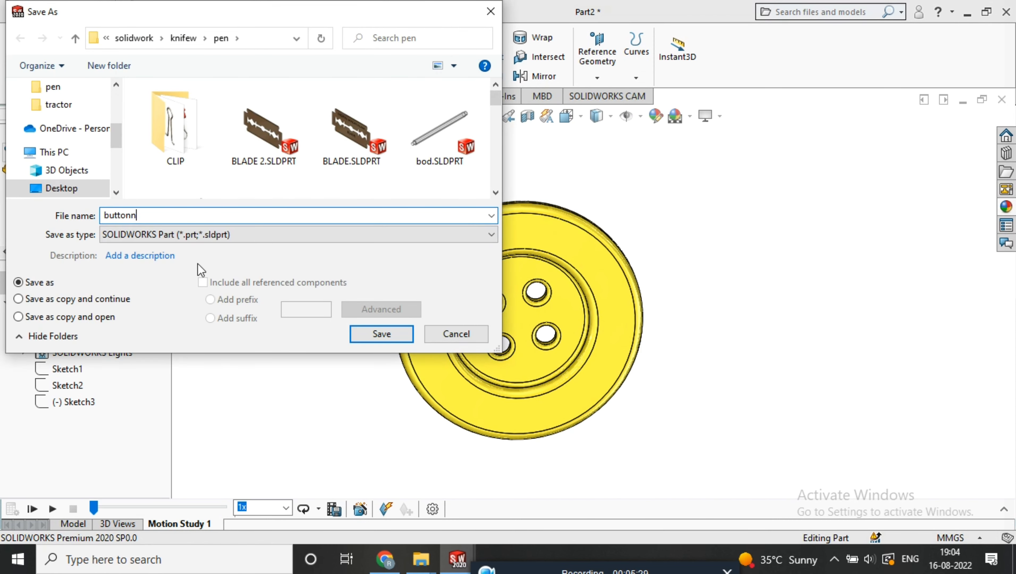
pyautogui.click(394, 334)
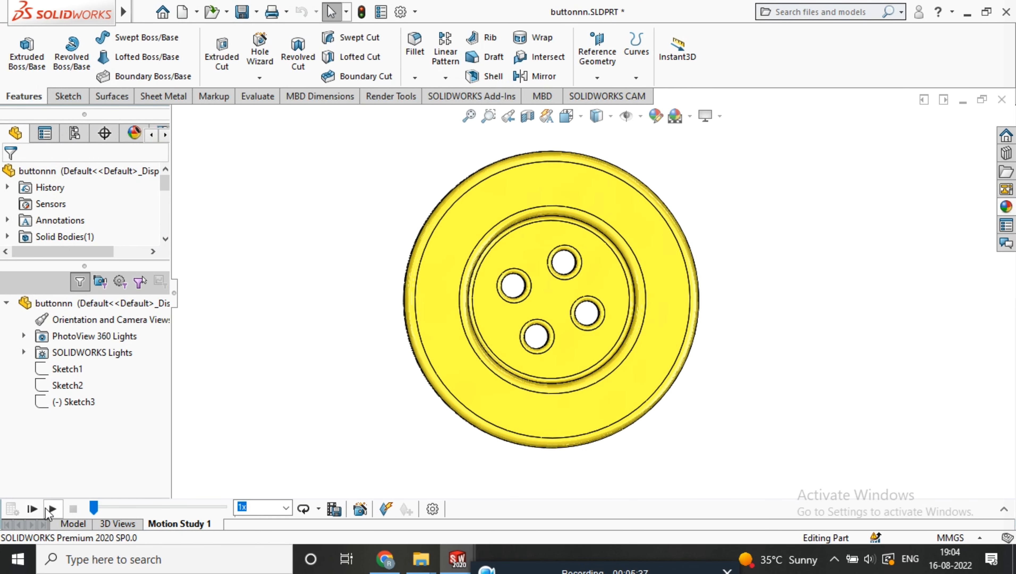
pyautogui.click(48, 510)
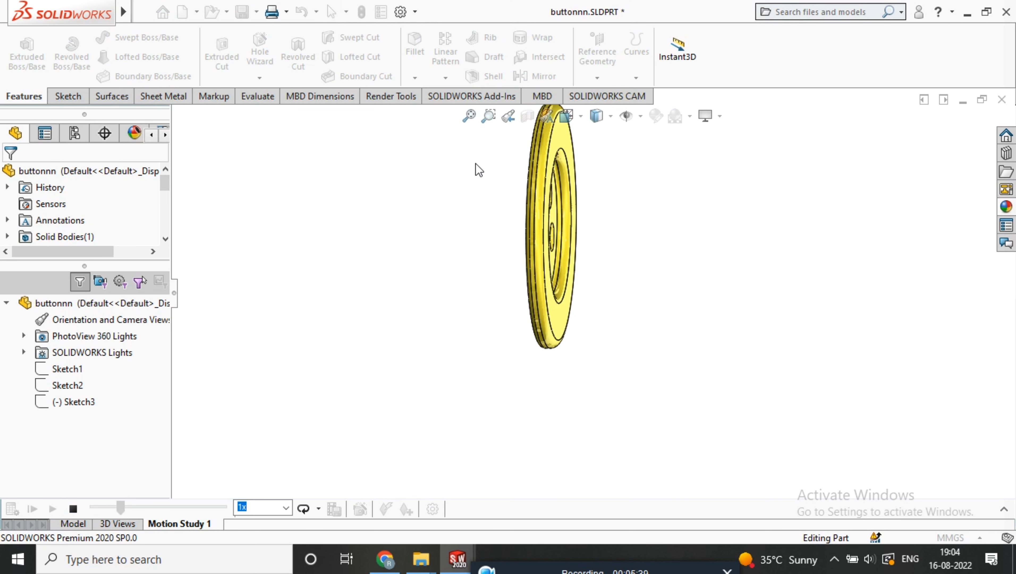